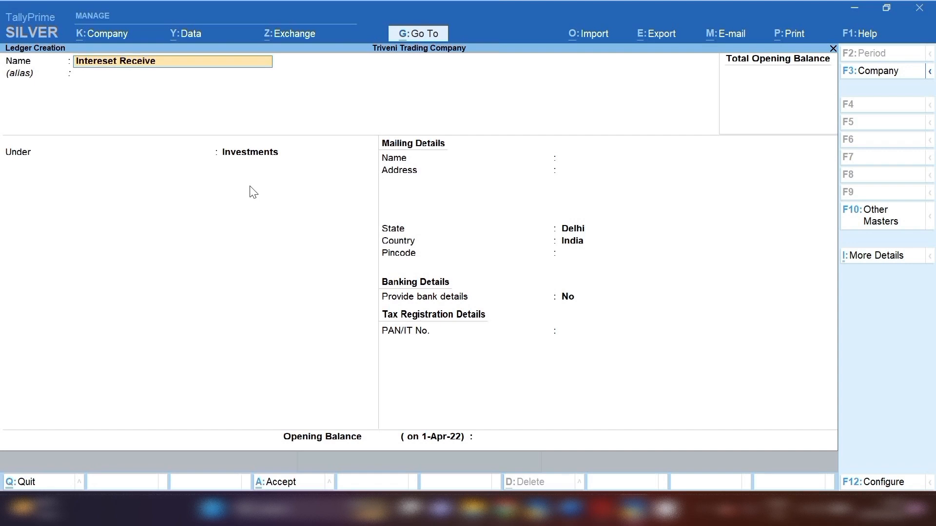
- Name the new ledger "Intereset Receiv" and place it under Direct Incomes
key(BackSpace)
key(Return)
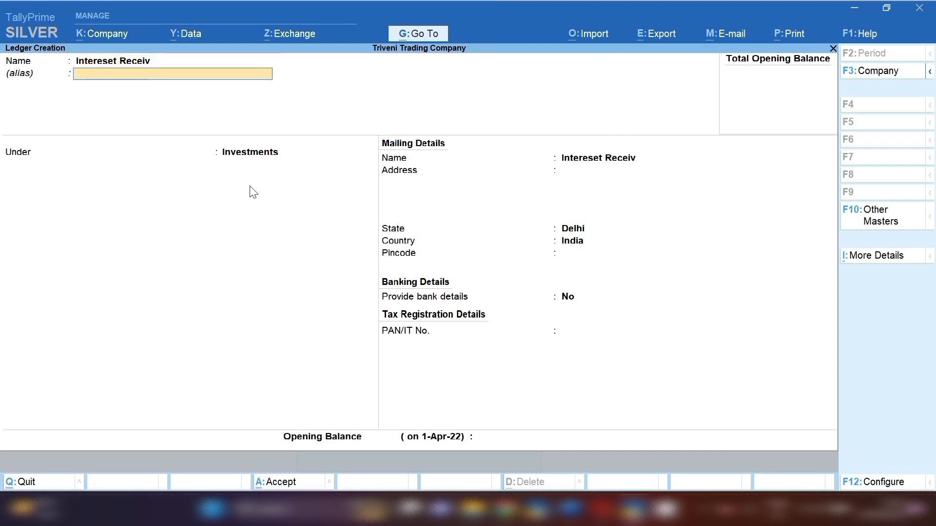
key(Return)
text(I)
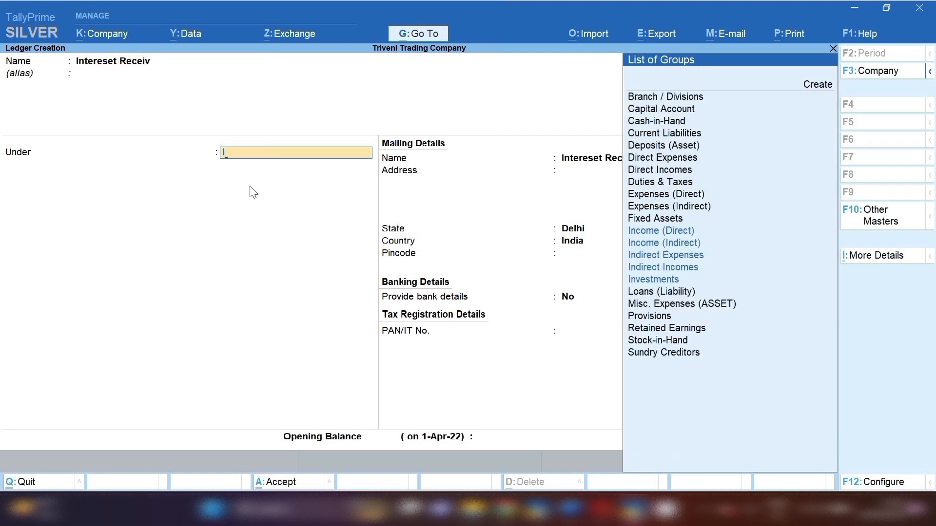
key(BackSpace)
text(Dire)
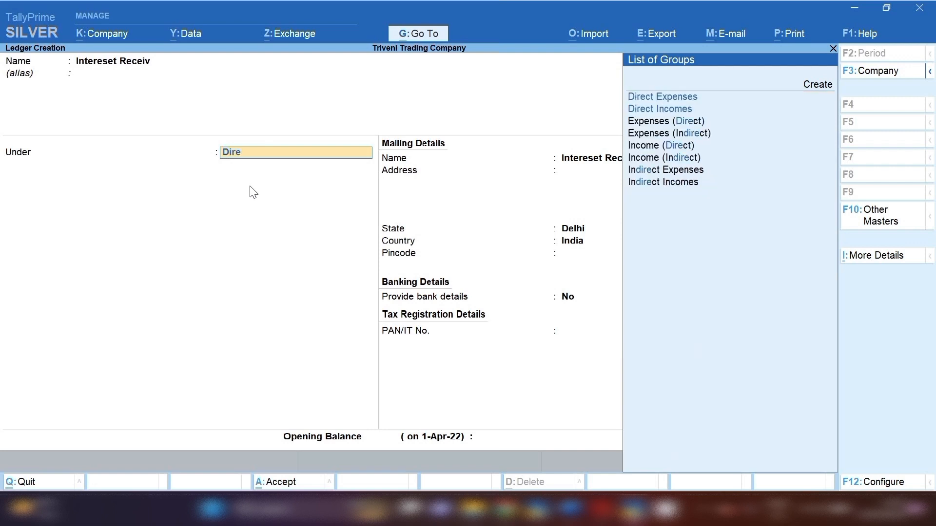
key(Down)
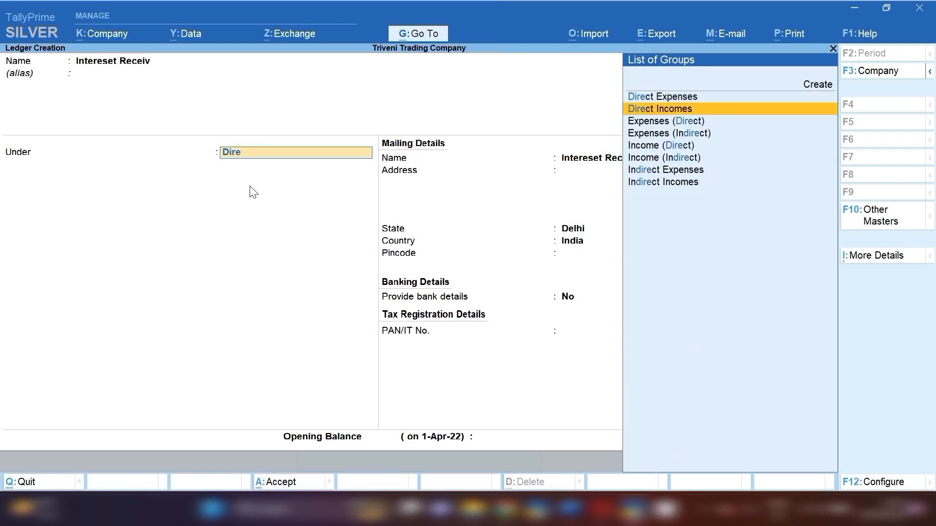
key(Return)
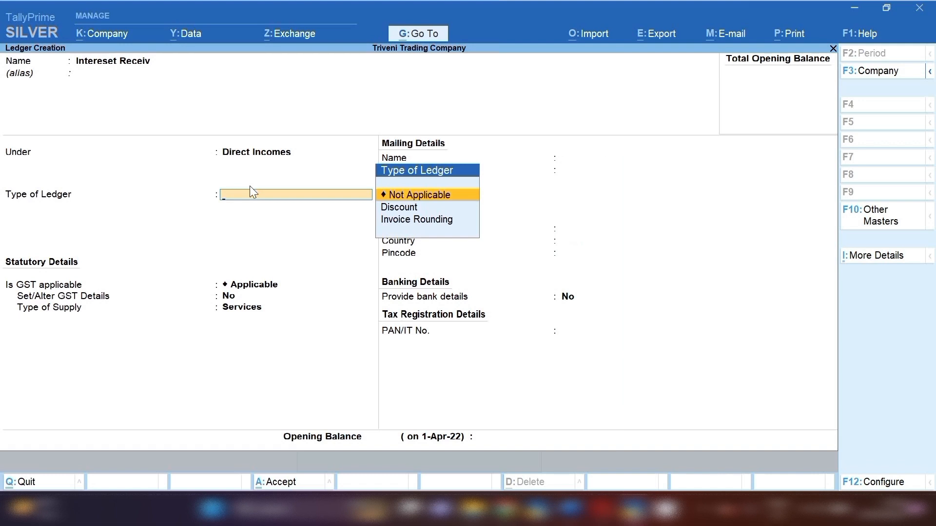
- Set the ledger's type, GST applicability and assessable value calculation to Not Applicable, and save the ledger
key(Return)
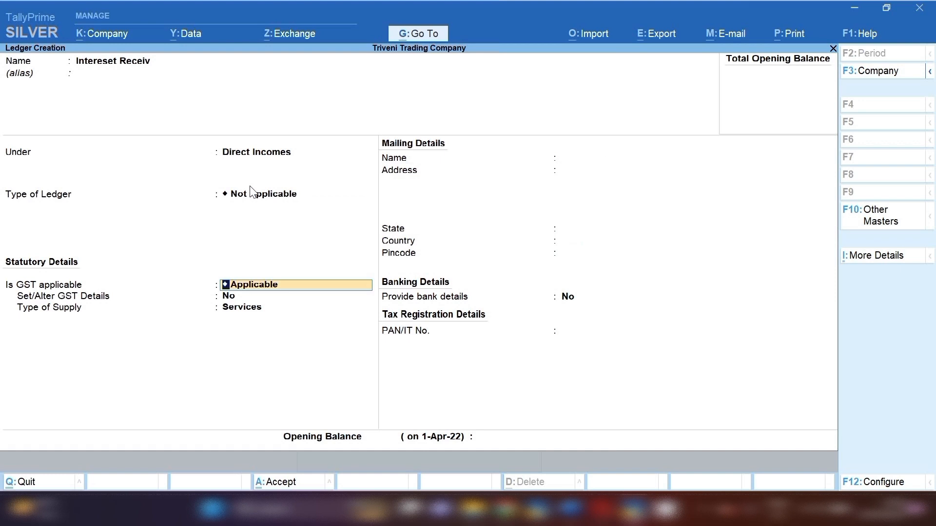
text(N)
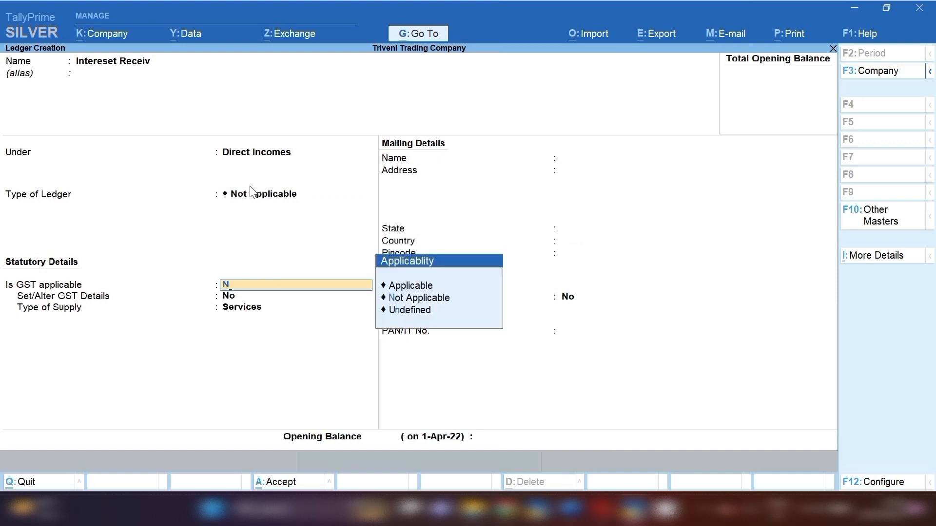
key(Return)
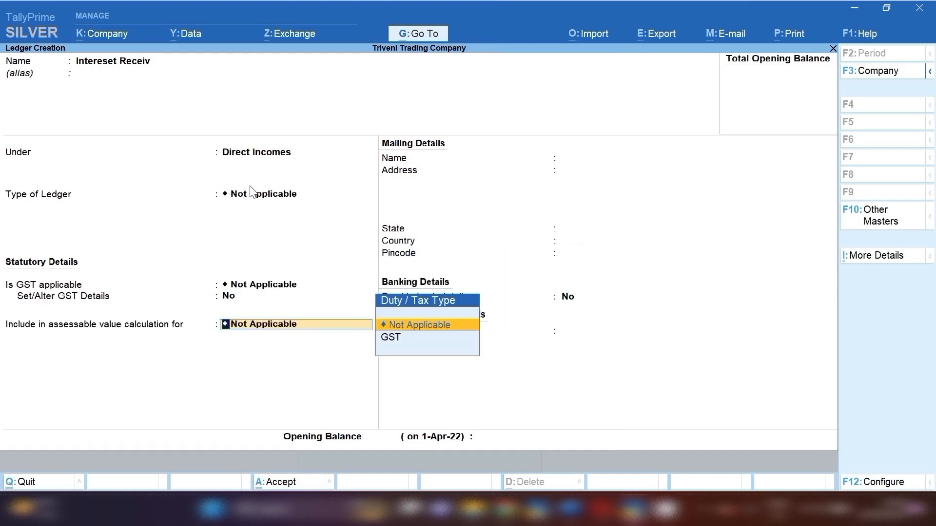
key(Return)
key(Return)
key(Return)
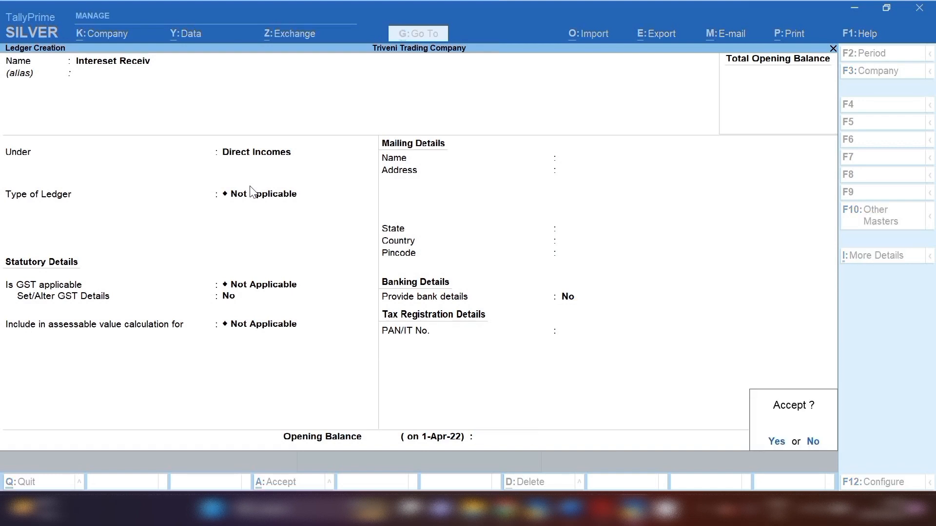
key(Return)
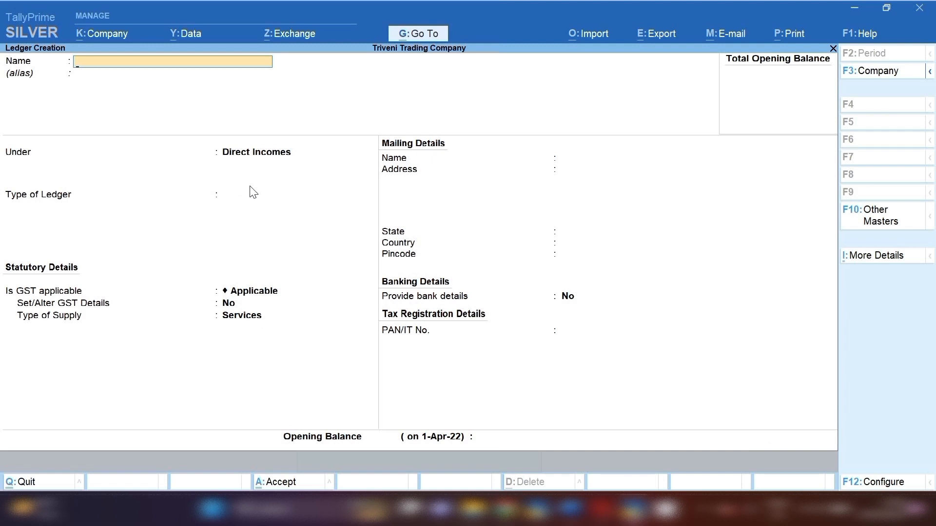
text(Sbi)
key(Return)
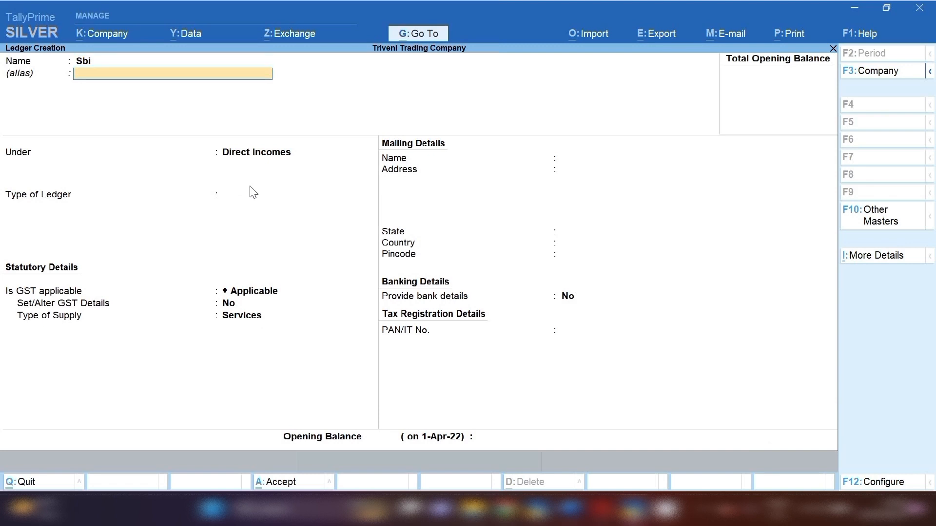
key(Return)
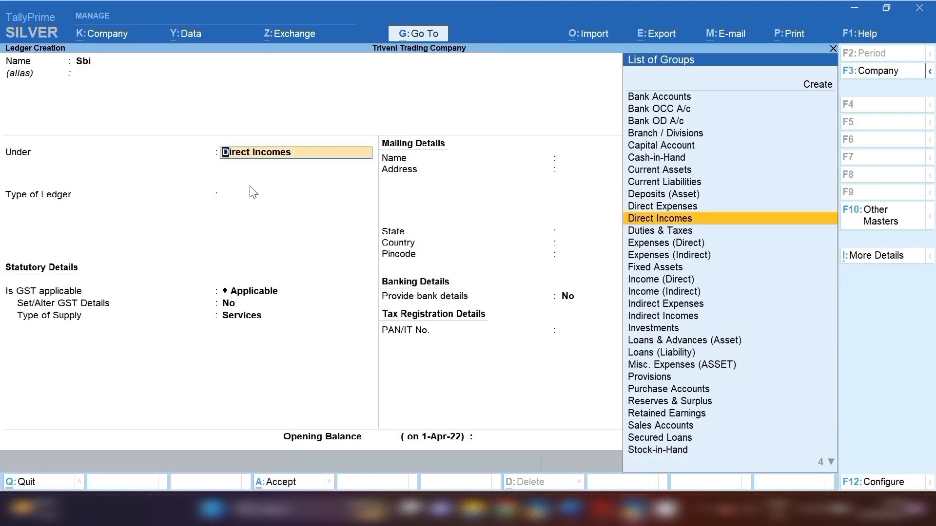
text(Bank)
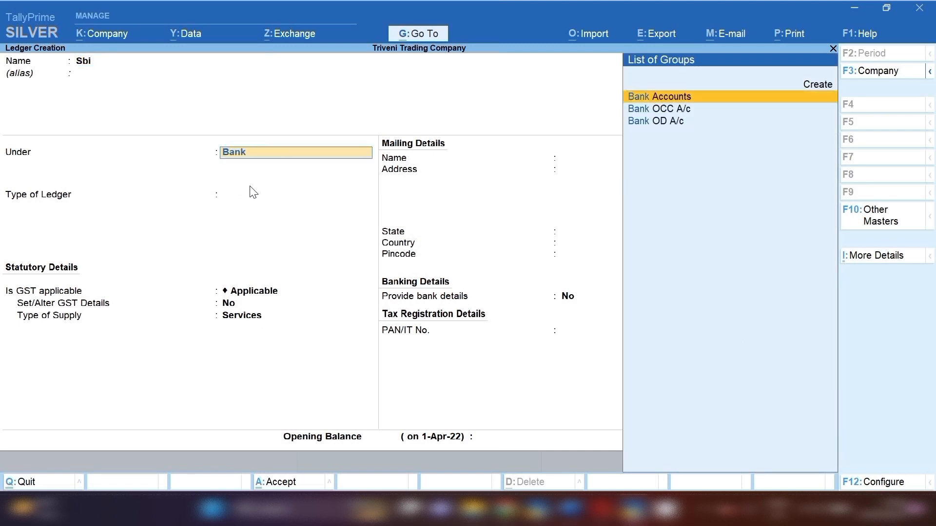
key(Return)
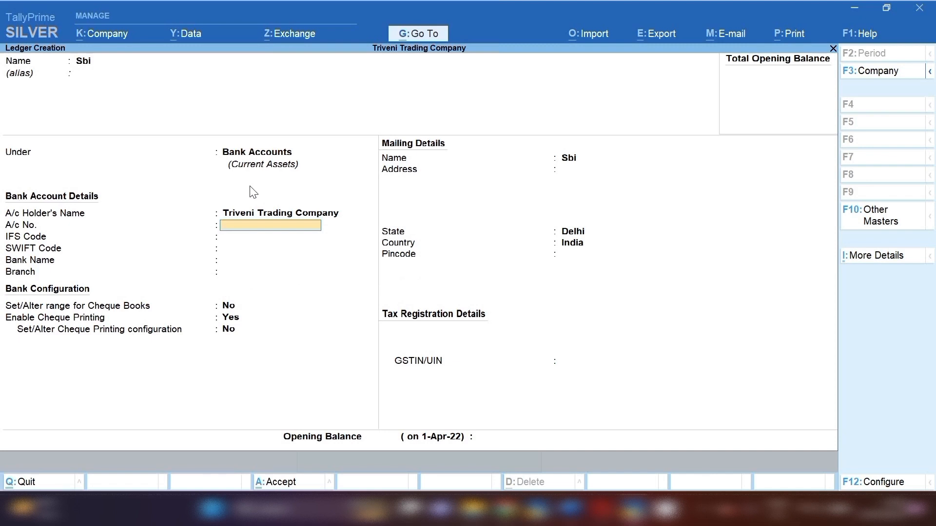
key(Escape)
key(Return)
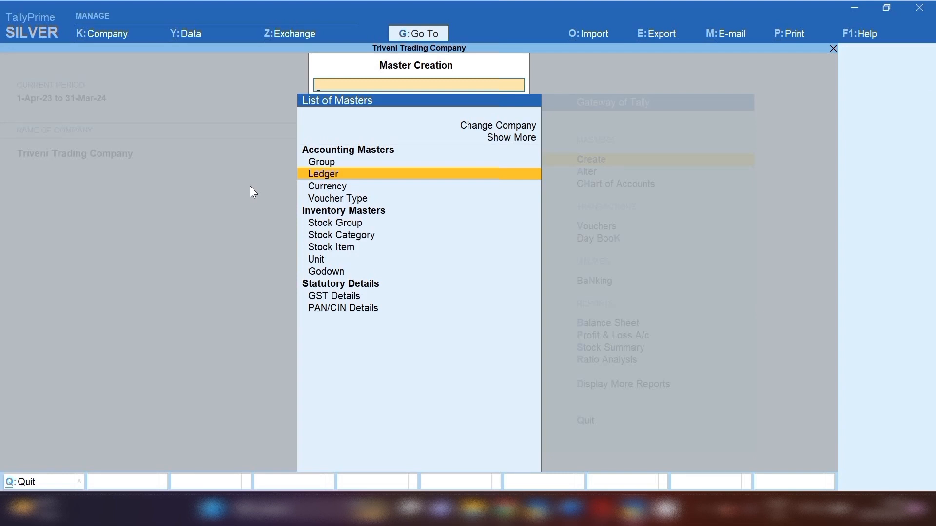
key(Escape)
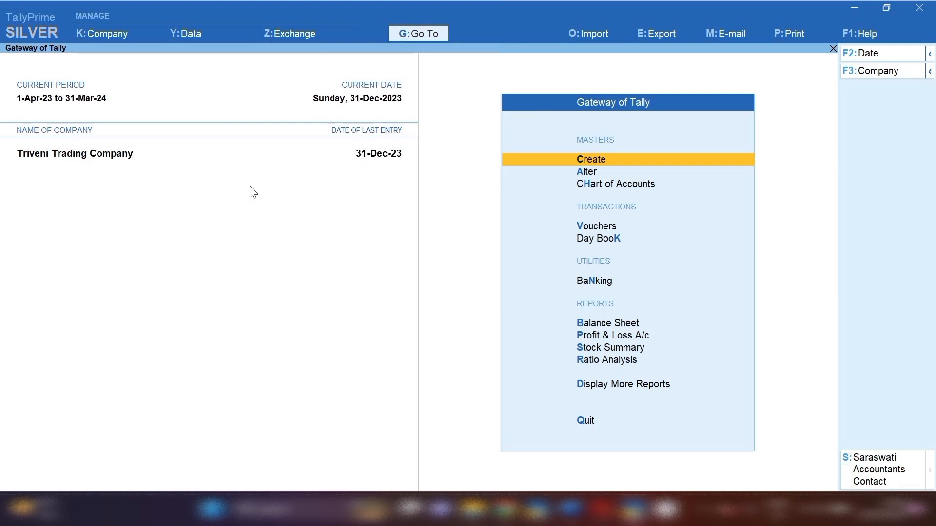
- Start a payment voucher and debit Fixed Deposit with 900000
key(v)
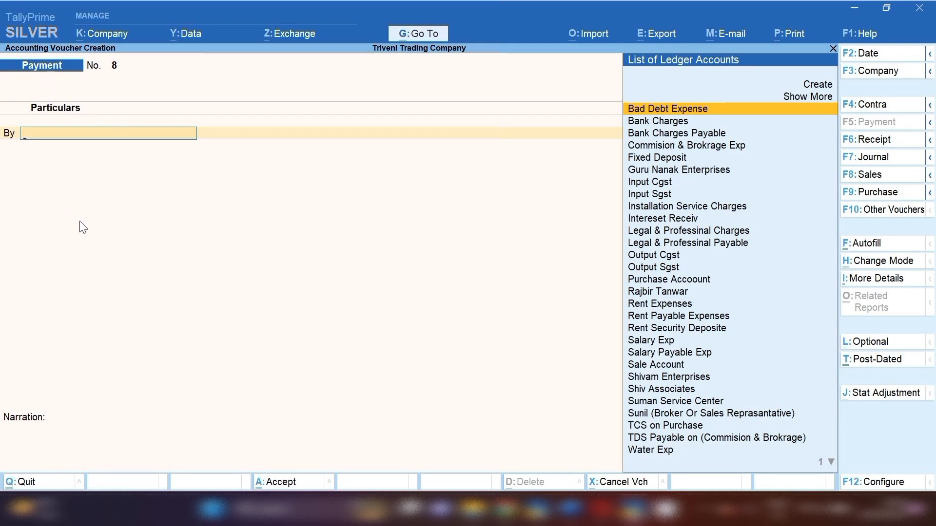
text(Fi)
key(Return)
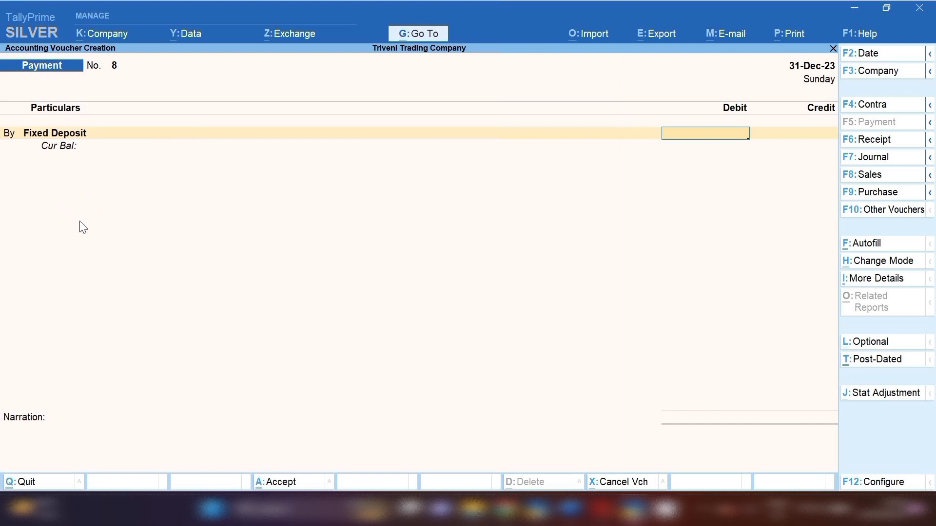
text(900000)
key(Return)
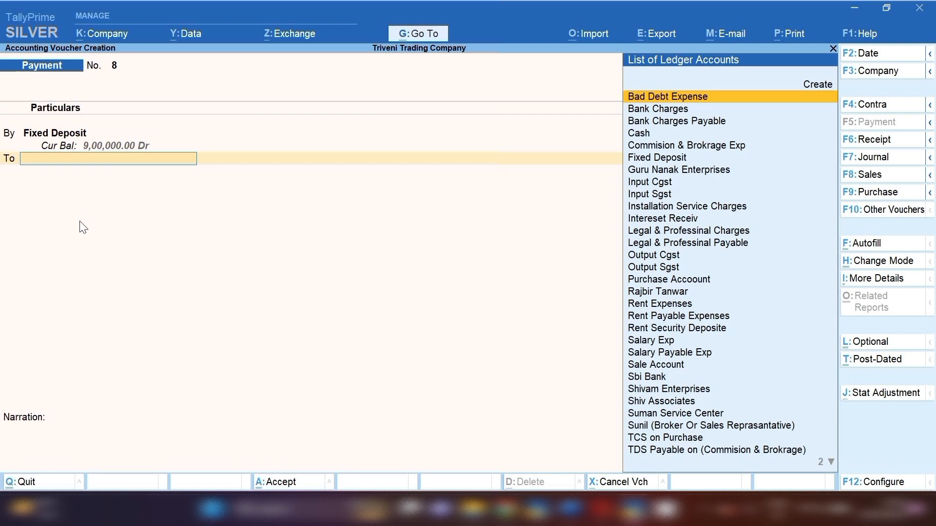
- Credit Sbi Bank with 9,00,000 in the payment voucher, leave the narration empty and save the voucher
text(sbi)
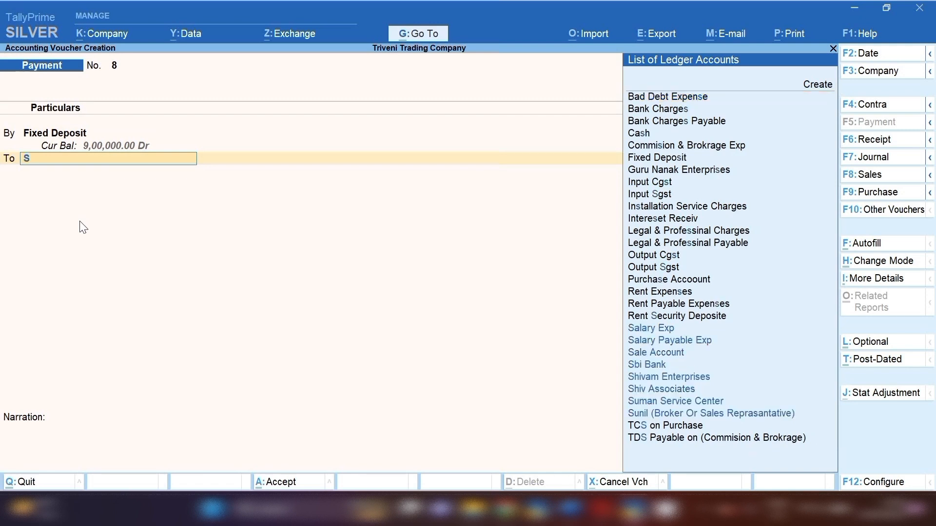
key(Return)
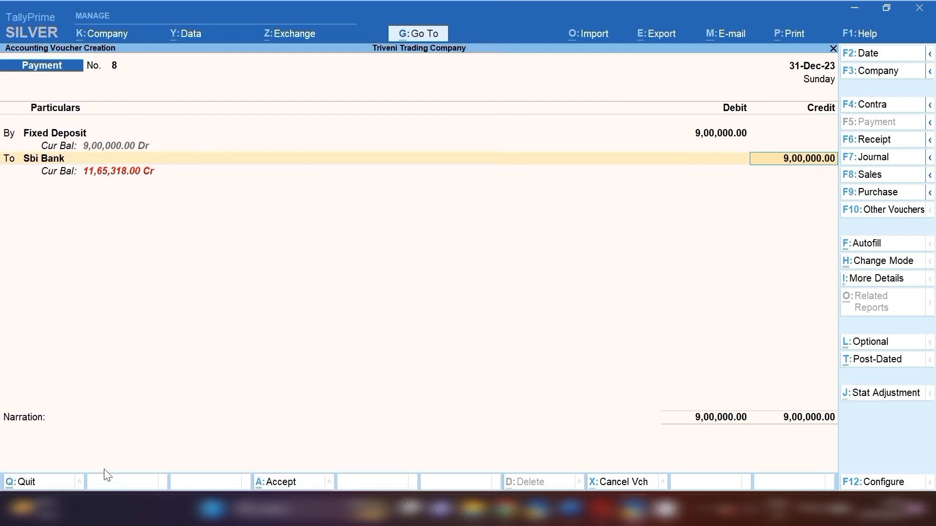
click(45, 448)
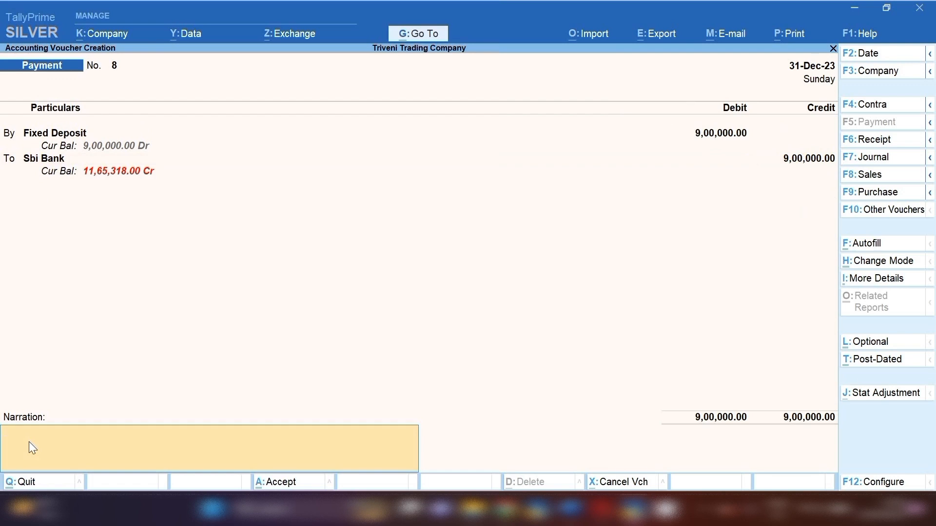
key(ctrl)
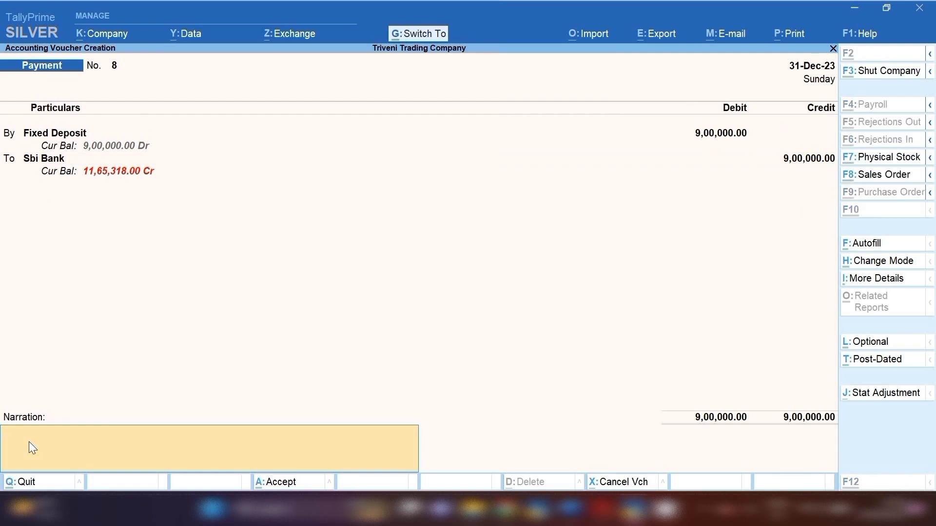
key(ctrl+a)
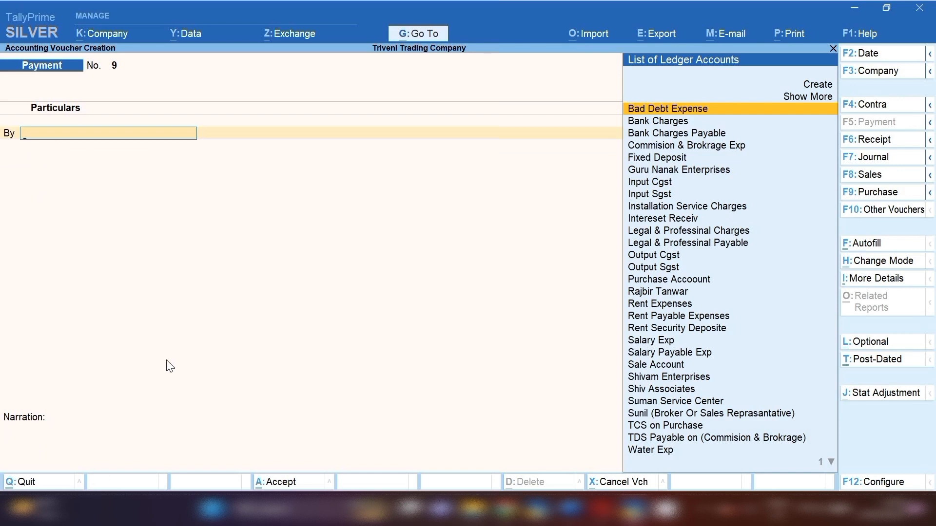
- Check the Investments entry on the assets side of the Balance Sheet, and return to voucher entry
click(415, 33)
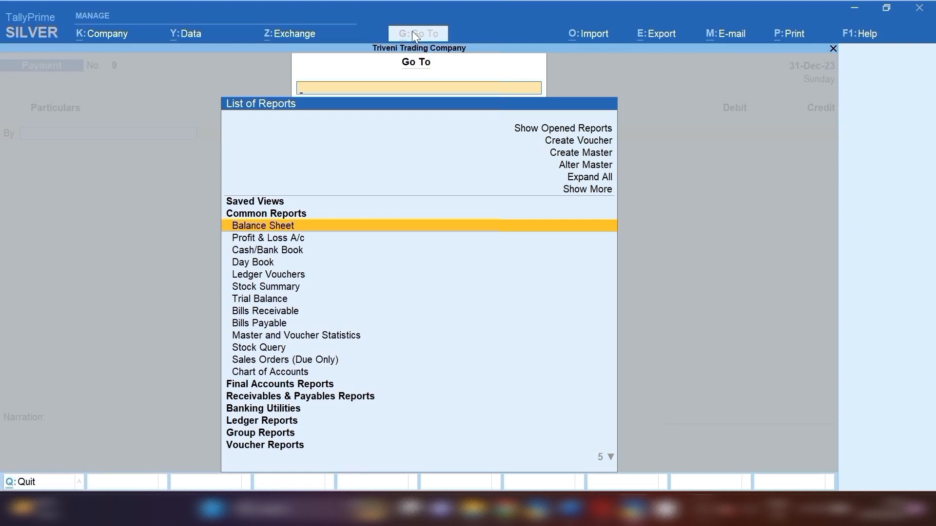
key(Return)
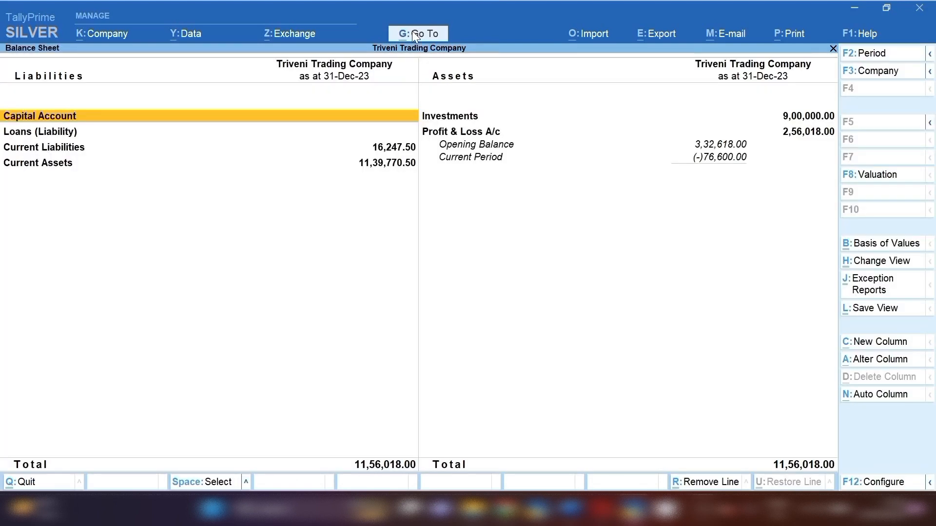
key(Right)
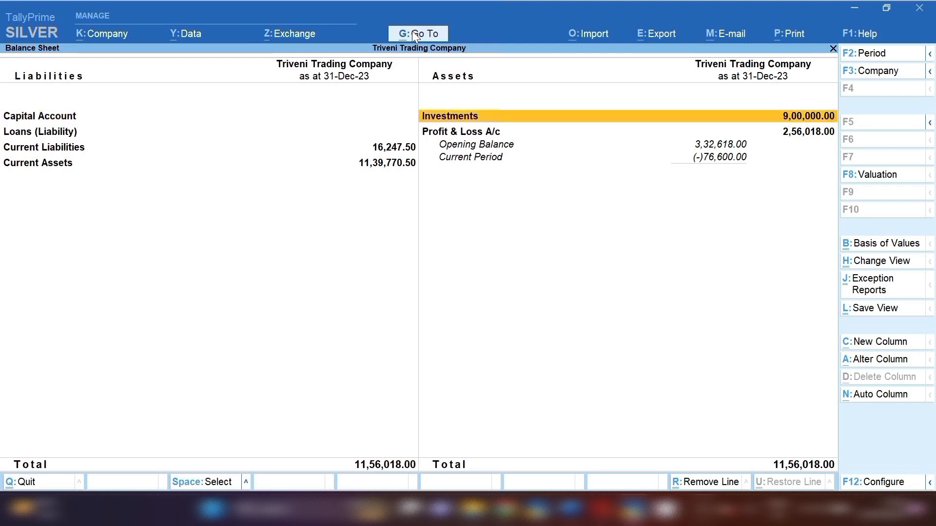
key(space)
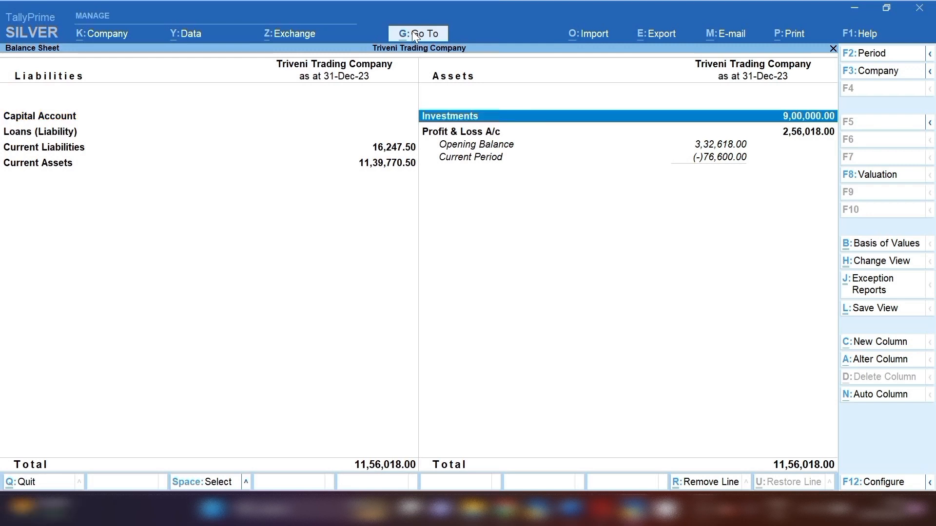
click(755, 120)
key(Escape)
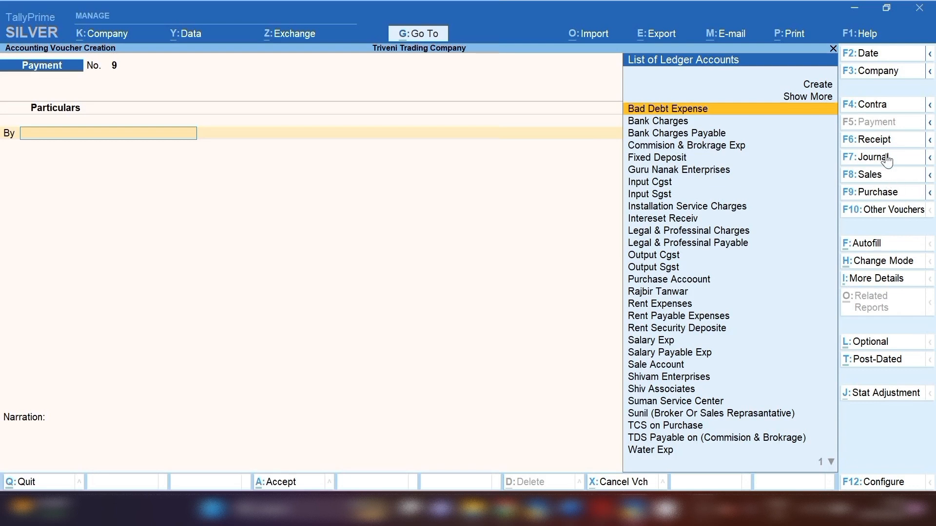
- Start a receipt voucher and credit Fixed Deposit with 1,28,000
click(881, 141)
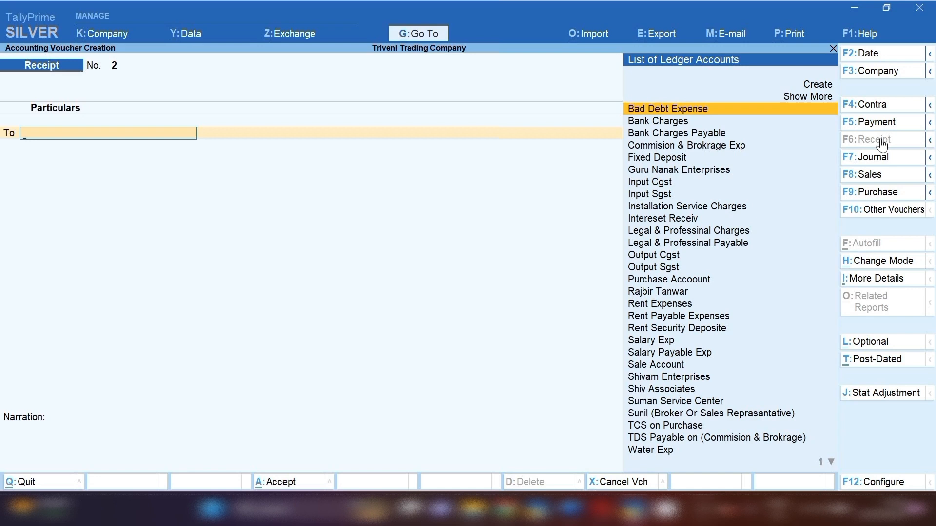
text(Fi)
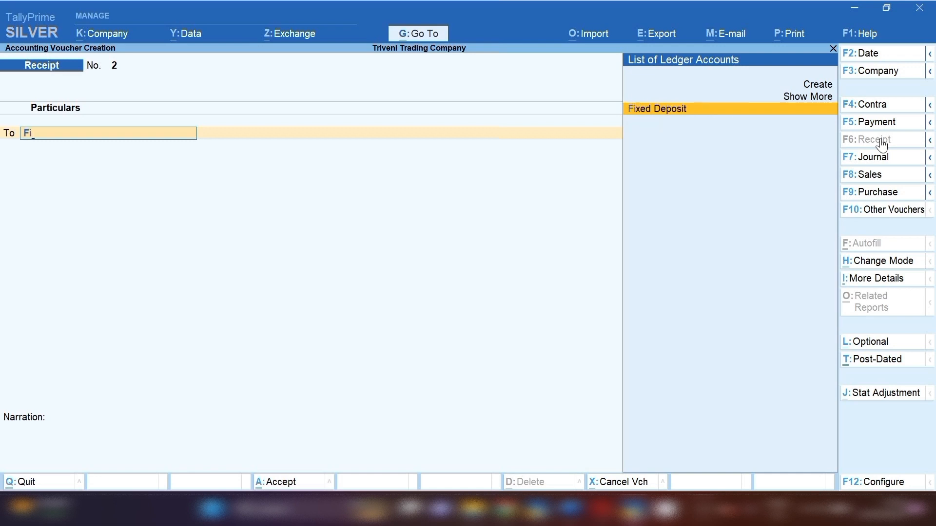
key(Return)
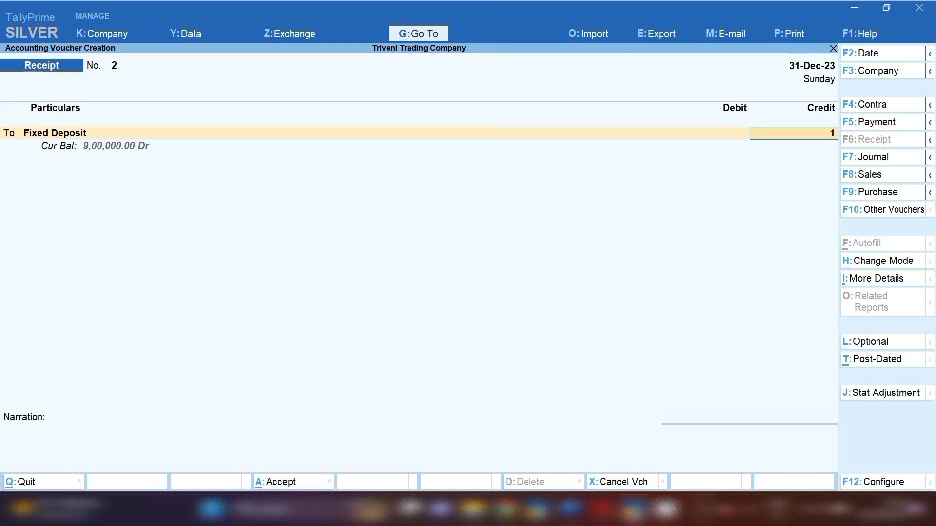
text(28000)
key(Return)
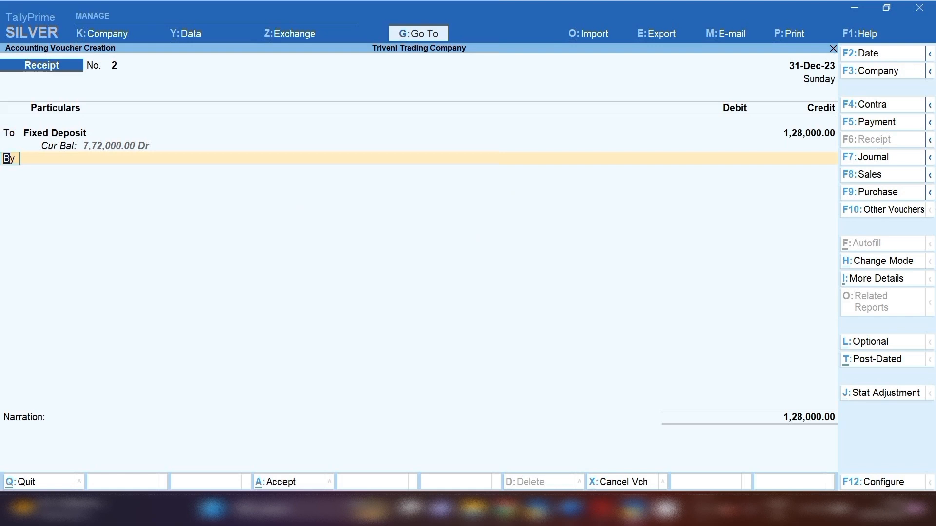
- Add a second credit line to the receipt for Intereset Receiv with 9,000
key(Return)
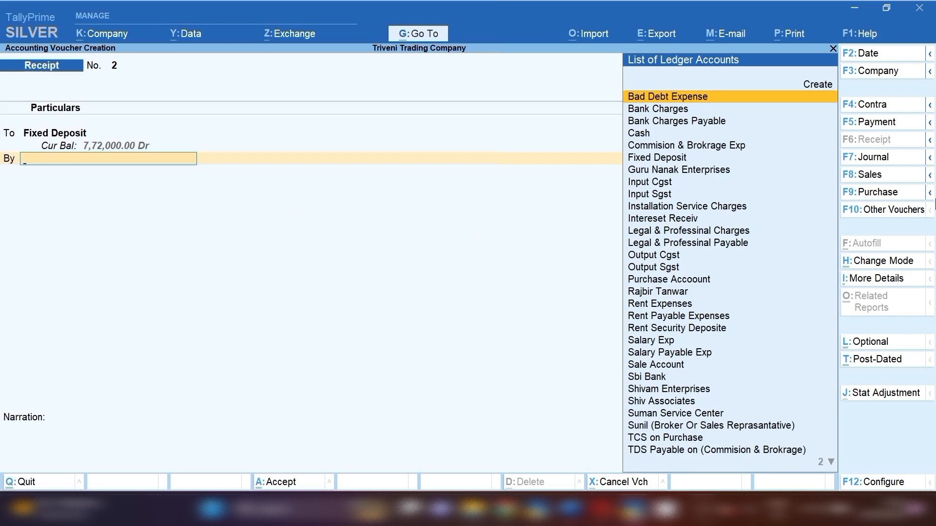
key(Escape)
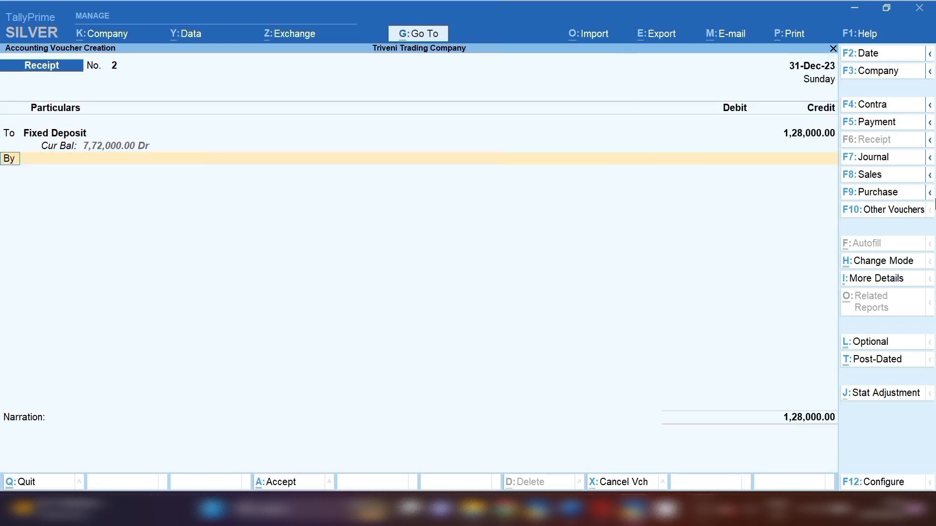
text(to)
key(Return)
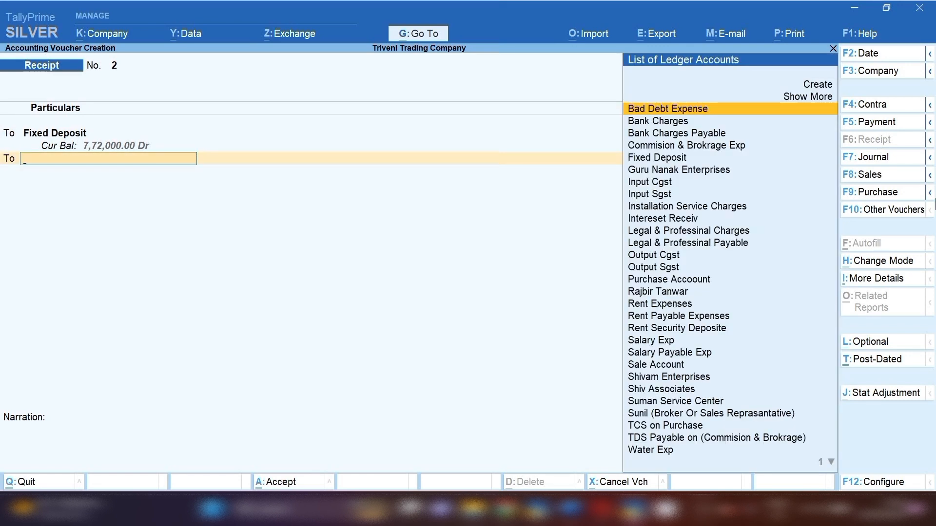
text(In)
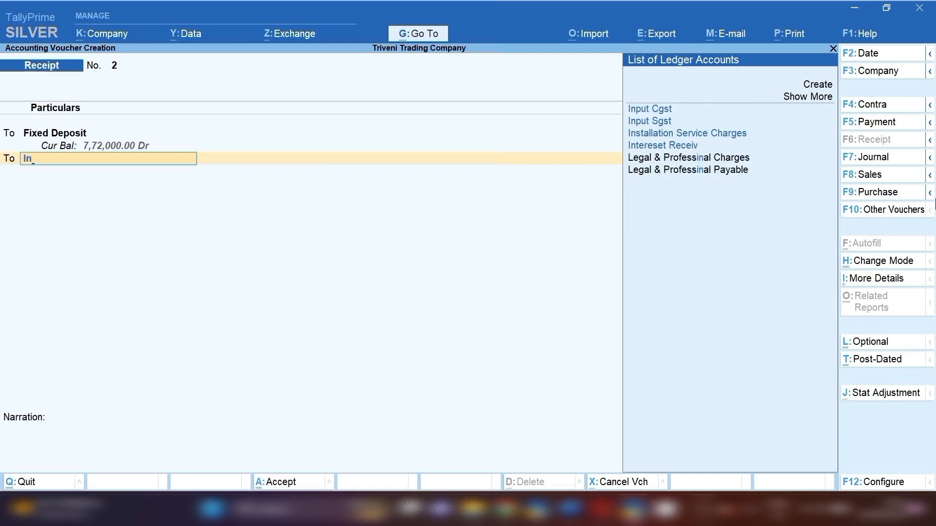
key(Return)
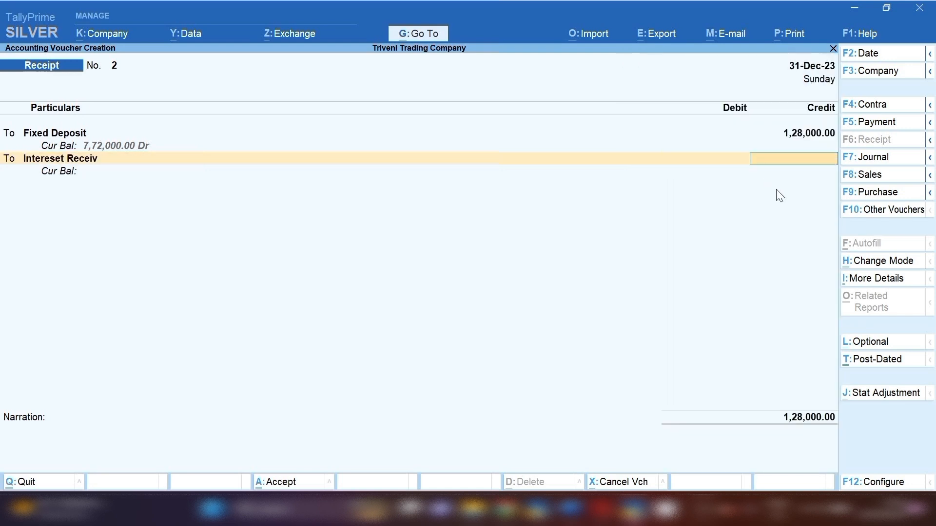
text(9,)
text(000)
key(Return)
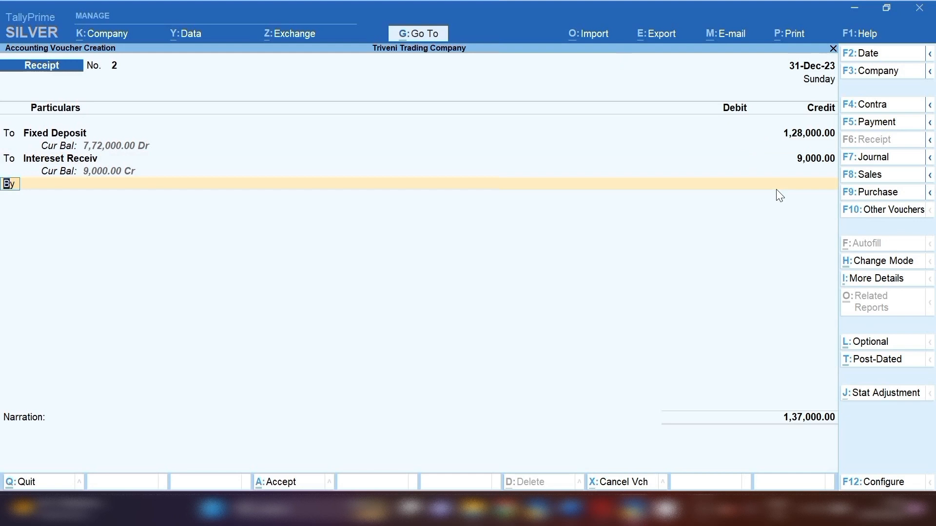
- Debit Sbi Bank with 1,37,000 in the receipt voucher
key(Return)
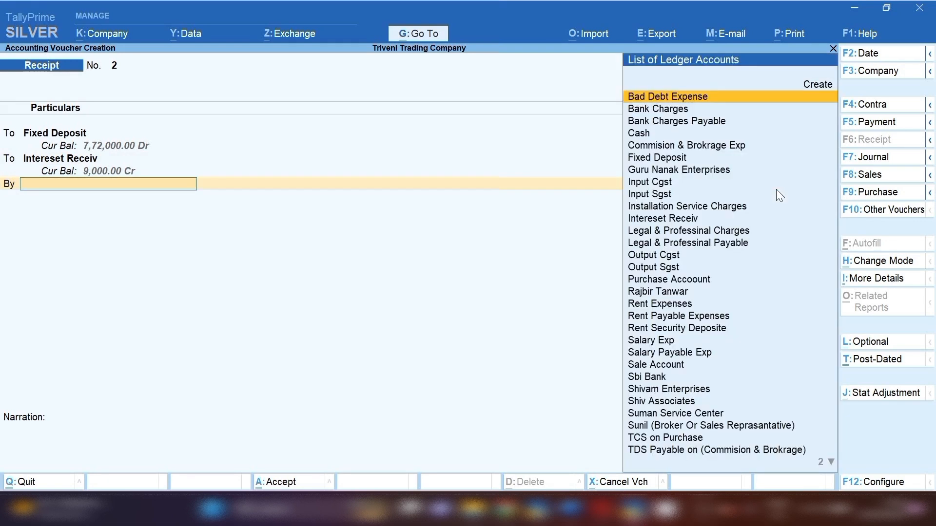
text(Sbi)
key(Return)
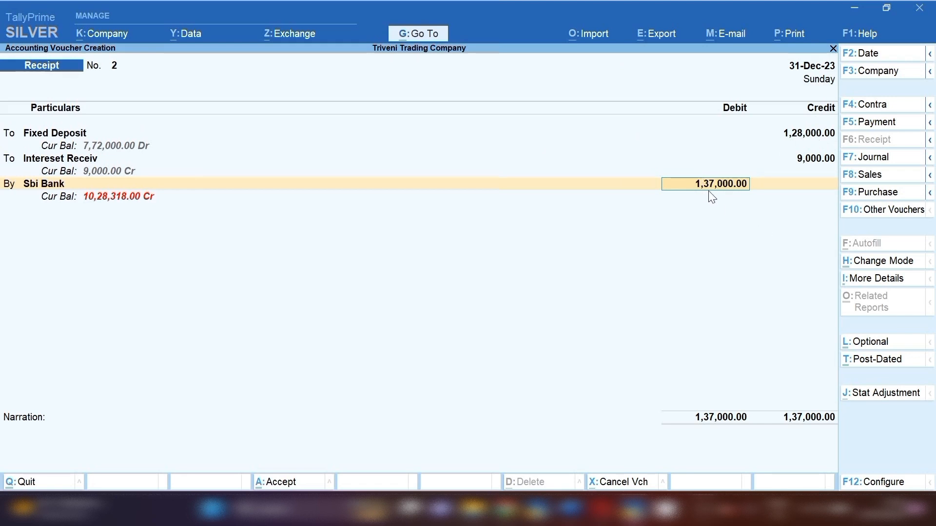
- Enter the narration "ficxed depisite + interse recvd" and save the receipt voucher
click(43, 454)
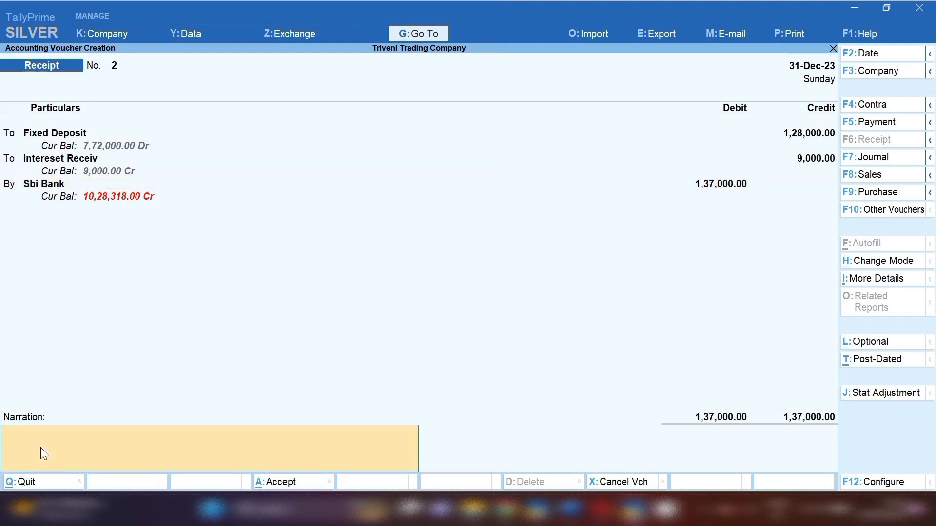
text(fice)
text(ed depisite)
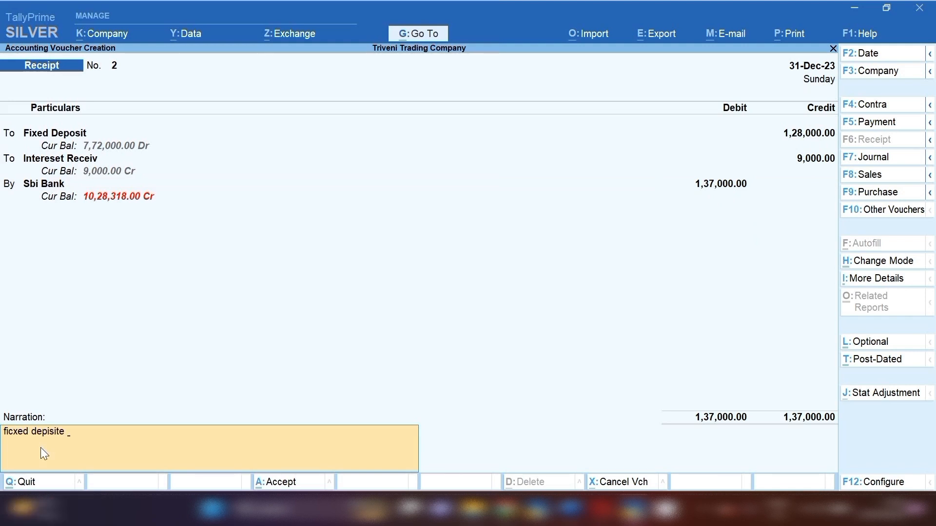
text( + interse rev)
key(BackSpace)
text(cvd)
key(Return)
key(Return)
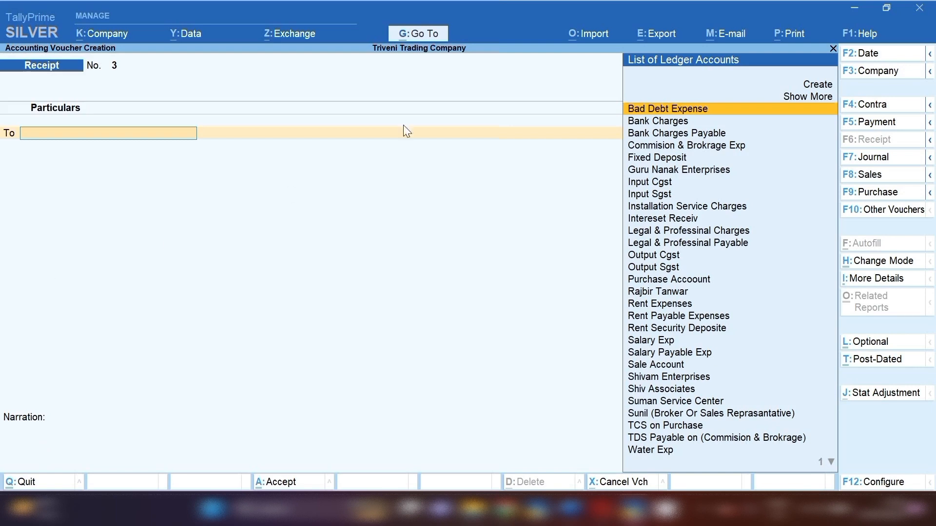
- Open the Ledger Vouchers report for the Fixed Deposit ledger and examine its entries and closing balance
click(418, 34)
key(Down)
key(Down)
key(Down)
key(Down)
key(Down)
key(Down)
key(Down)
key(Down)
key(Down)
key(Down)
key(Down)
key(Down)
key(Down)
key(Down)
key(Down)
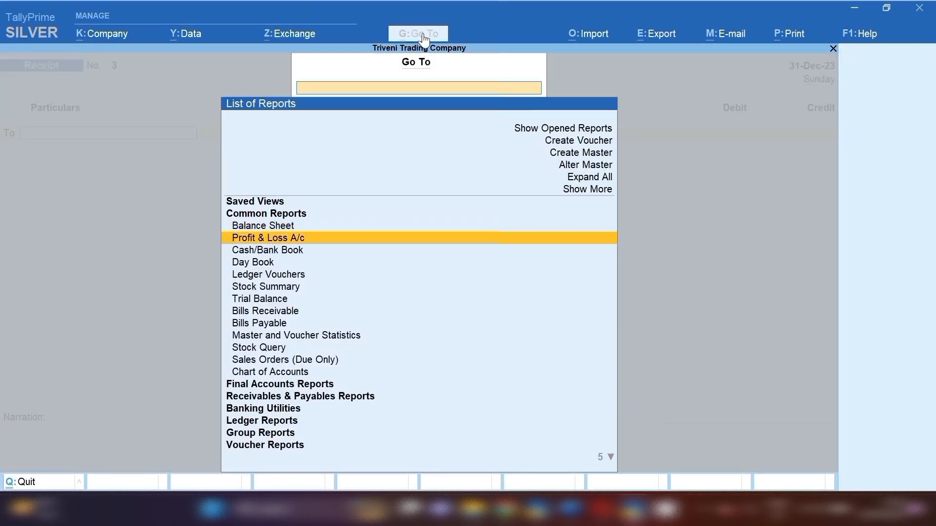
key(Down)
key(Return)
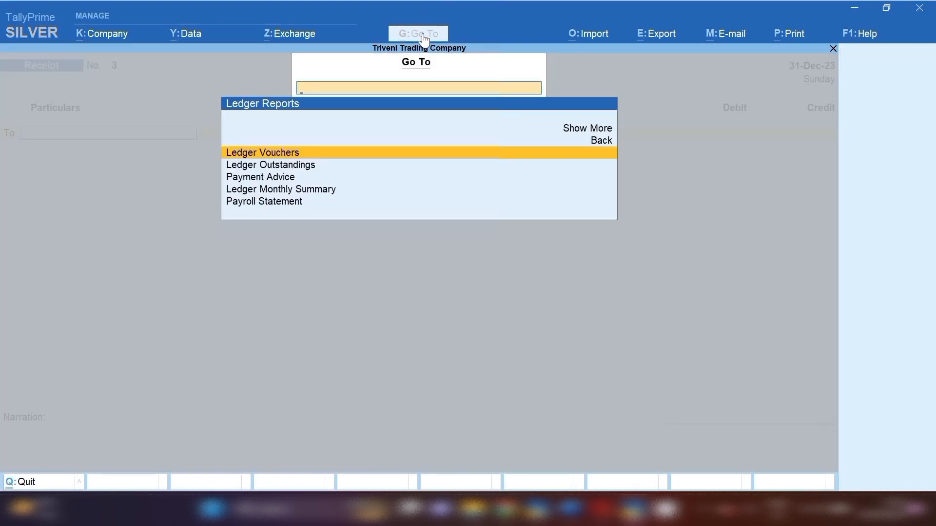
key(Return)
text(F)
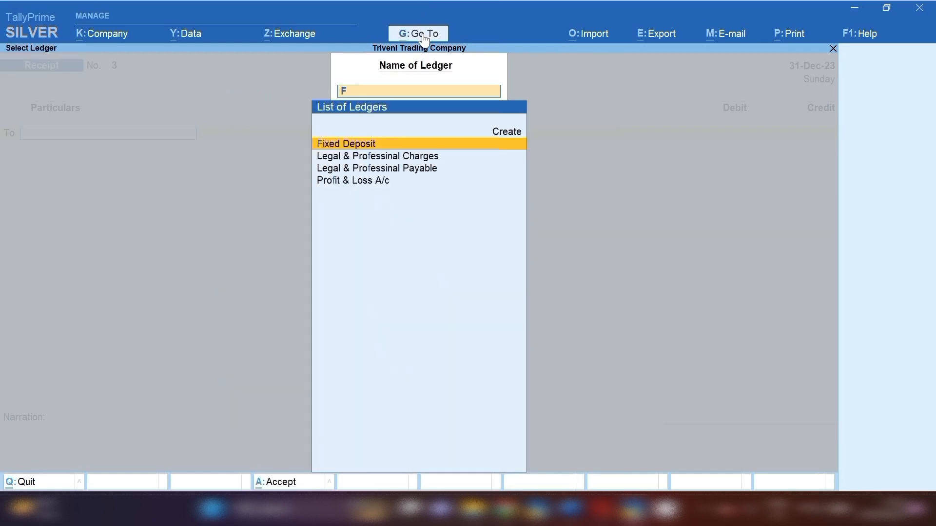
text(ixed)
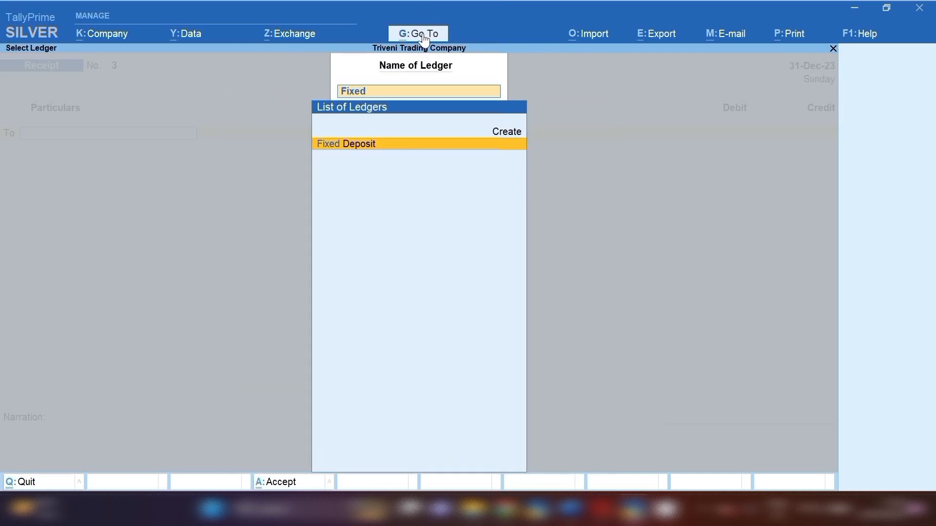
key(Return)
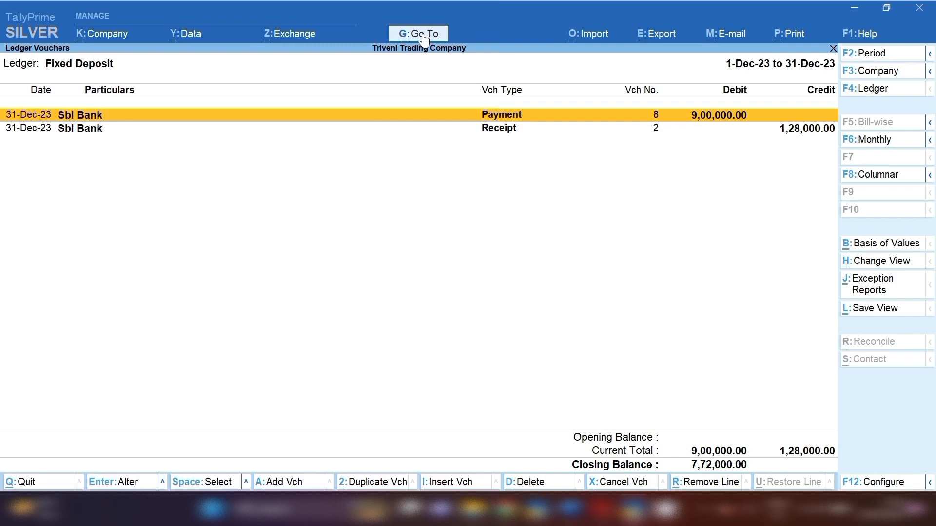
- Add a receipt voucher from the ledger report, dated 1-1-2024, and credit Fixed Deposit with 1,68,000
key(Down)
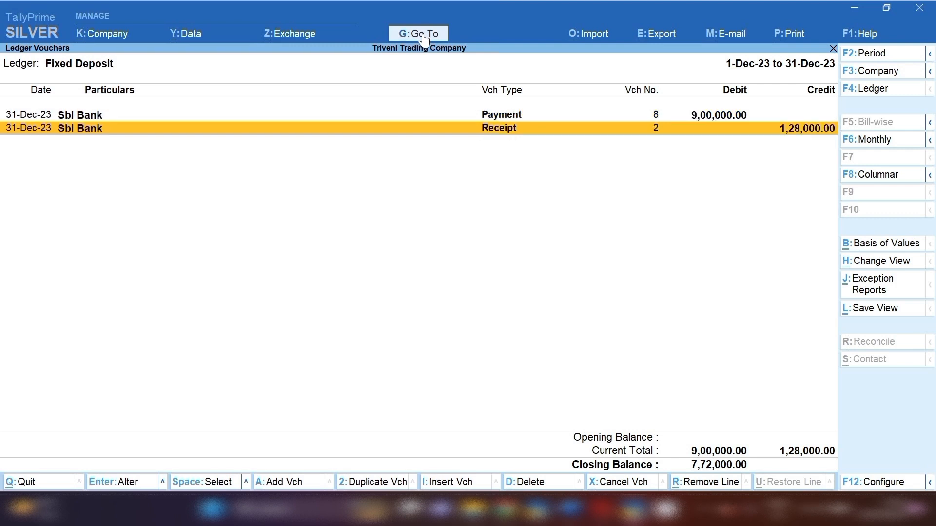
key(alt+a)
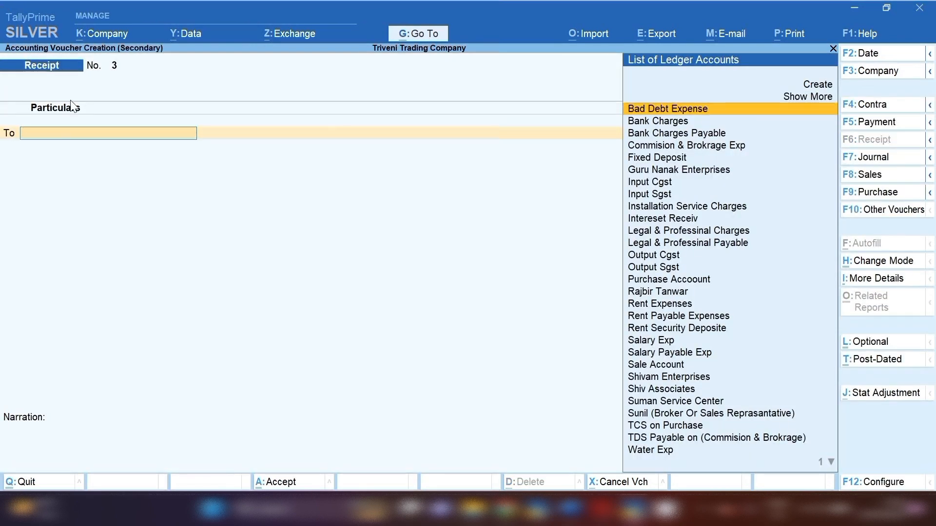
key(F2)
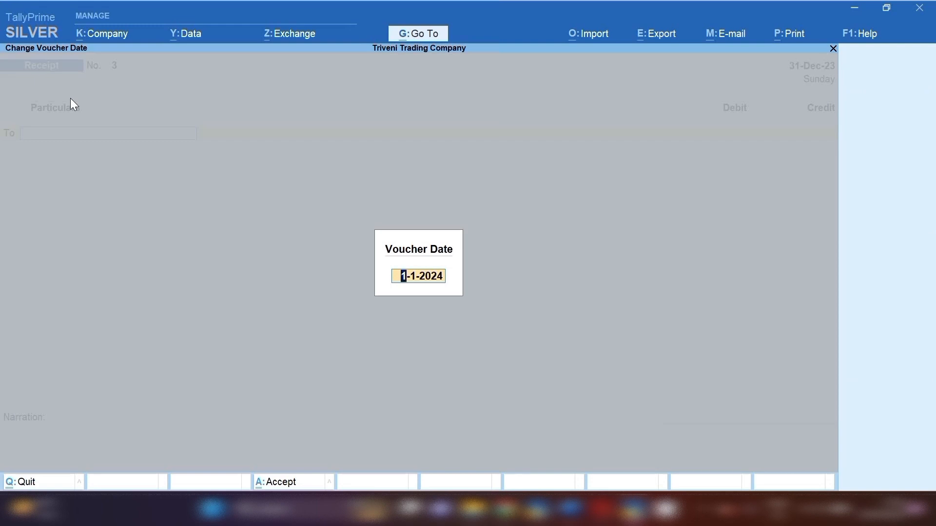
key(Return)
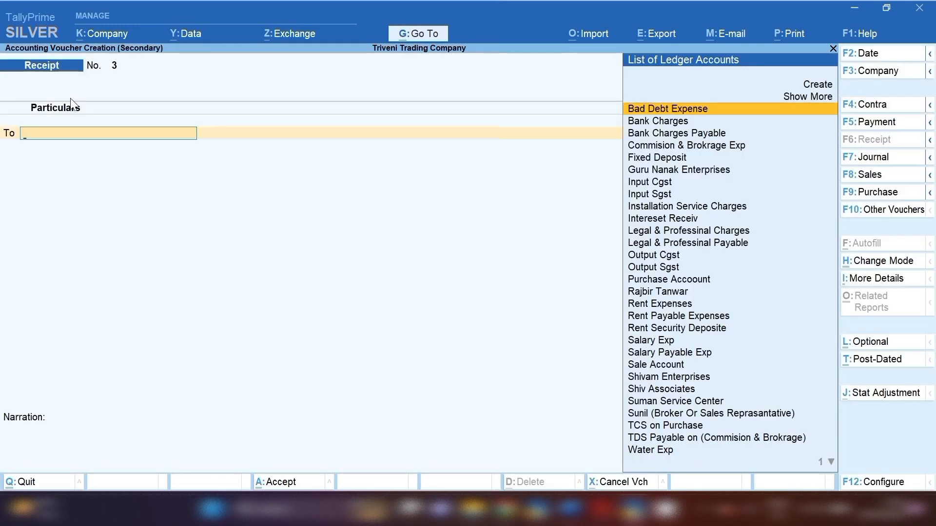
text(Fix)
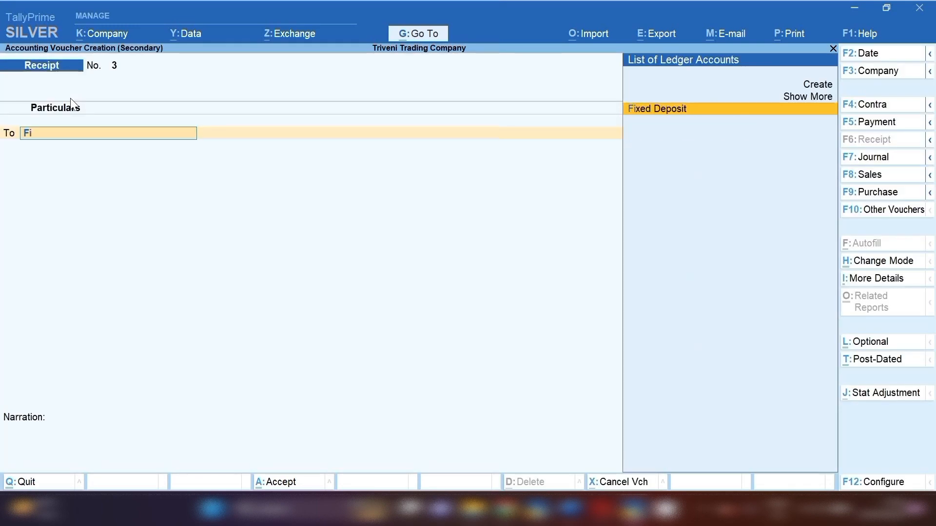
key(Return)
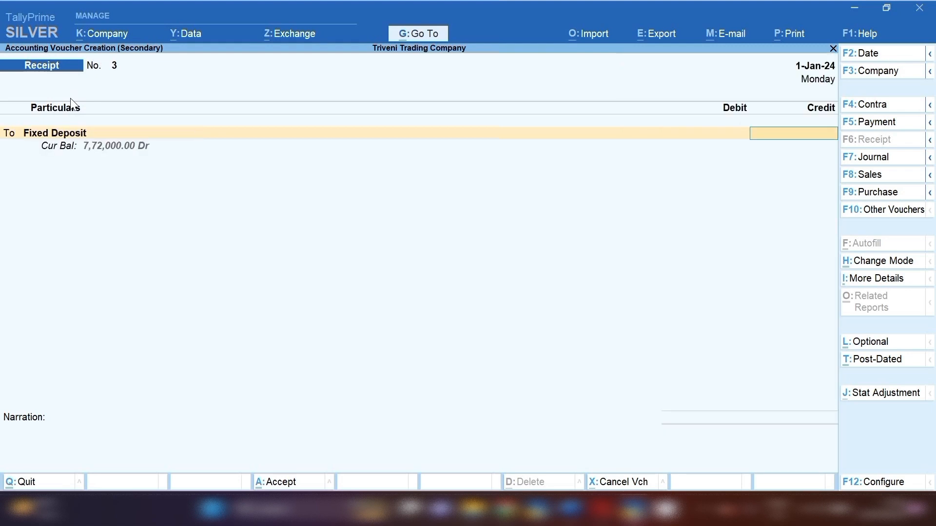
text(1,68,000)
key(Return)
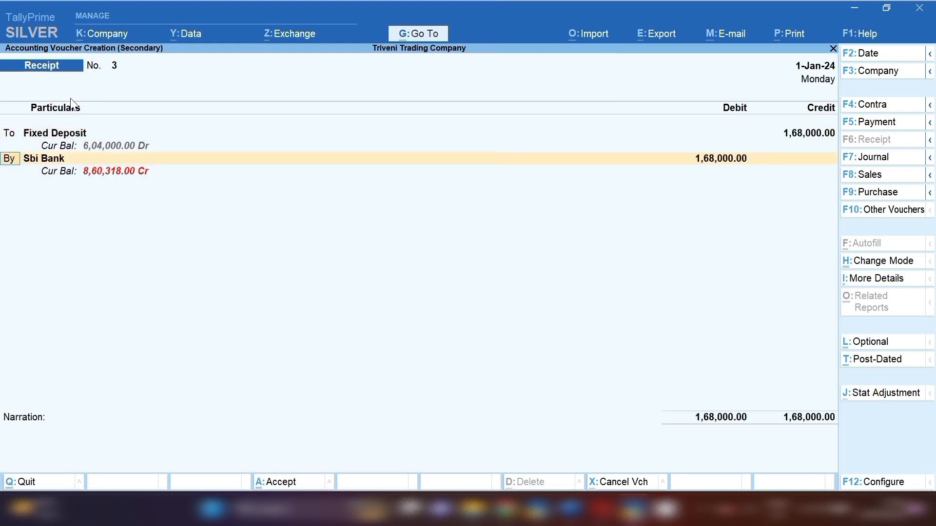
- Make the second line of the receipt a credit to Intereset Receiv of 8,500
text(T)
key(Return)
text(In)
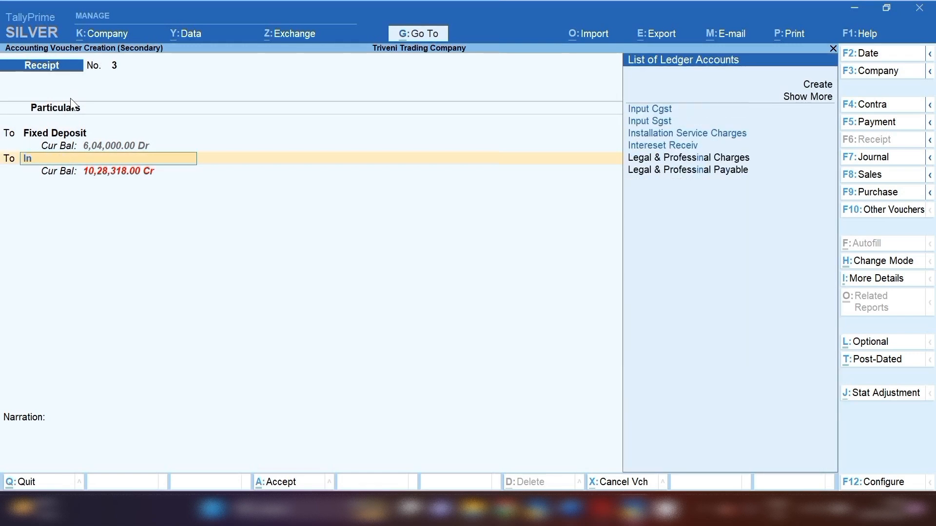
key(Down)
key(Down)
key(Down)
key(Return)
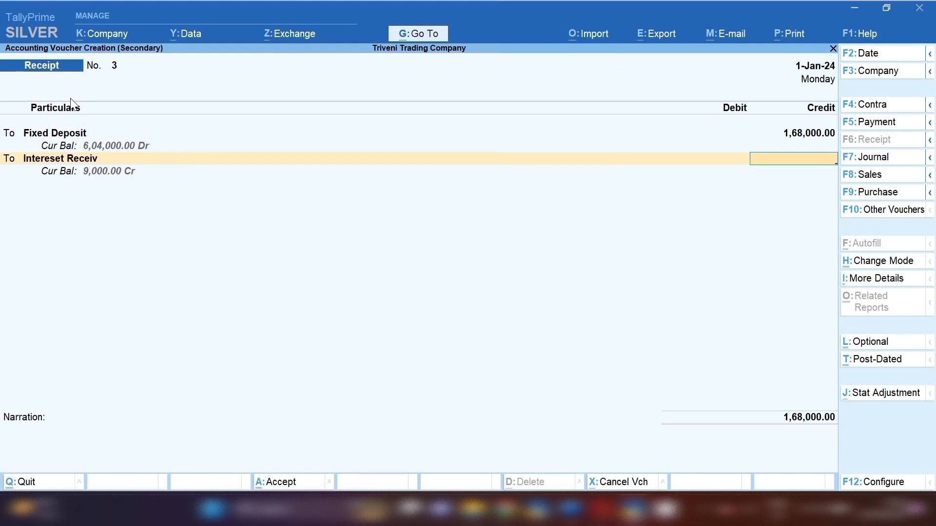
text(8500)
key(Return)
- Debit Sbi Bank with 1,76,500, leave the narration empty and save the receipt voucher
key(Return)
key(Return)
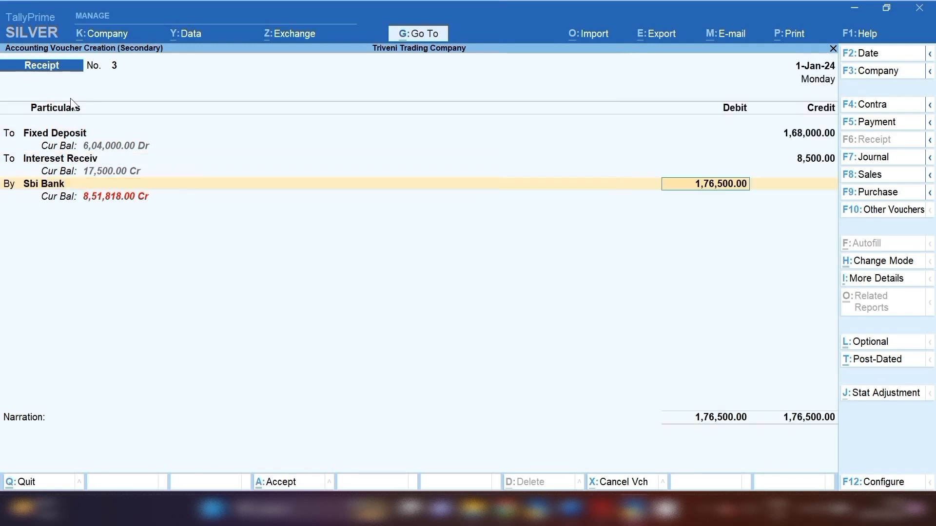
key(ctrl+a)
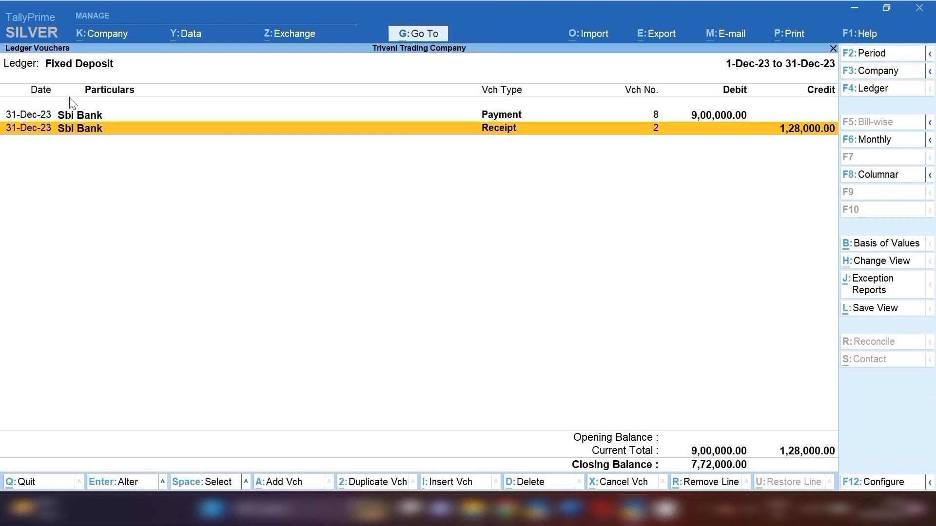
- Add another receipt voucher from the ledger report and credit Fixed Deposit with 4,83,000
key(alt+a)
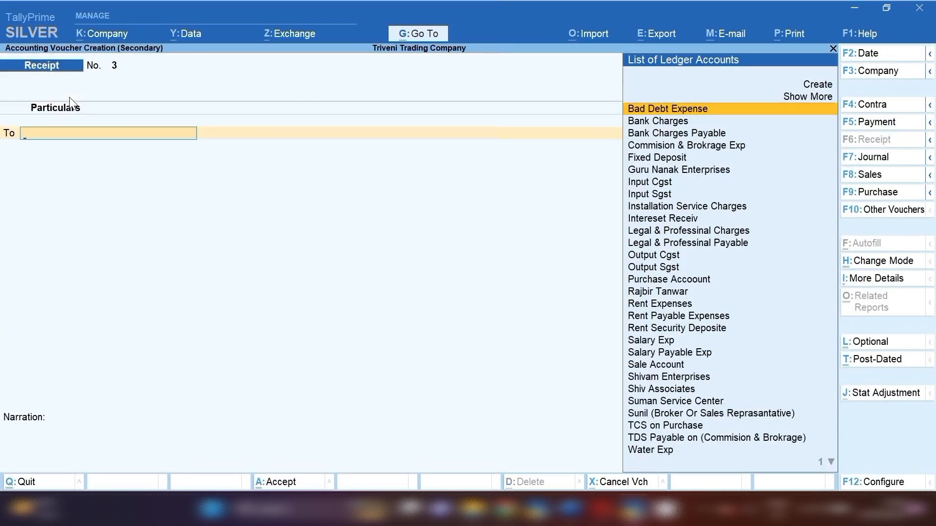
text(Fixe)
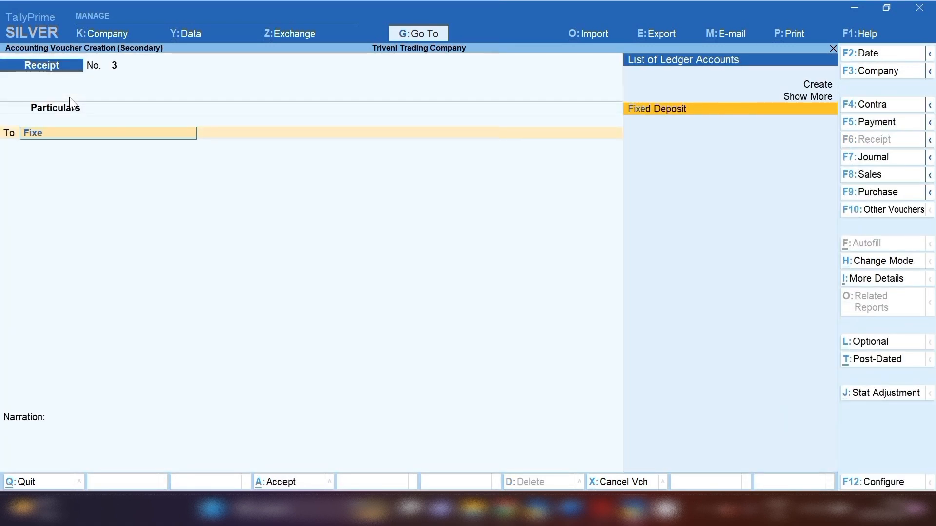
key(Return)
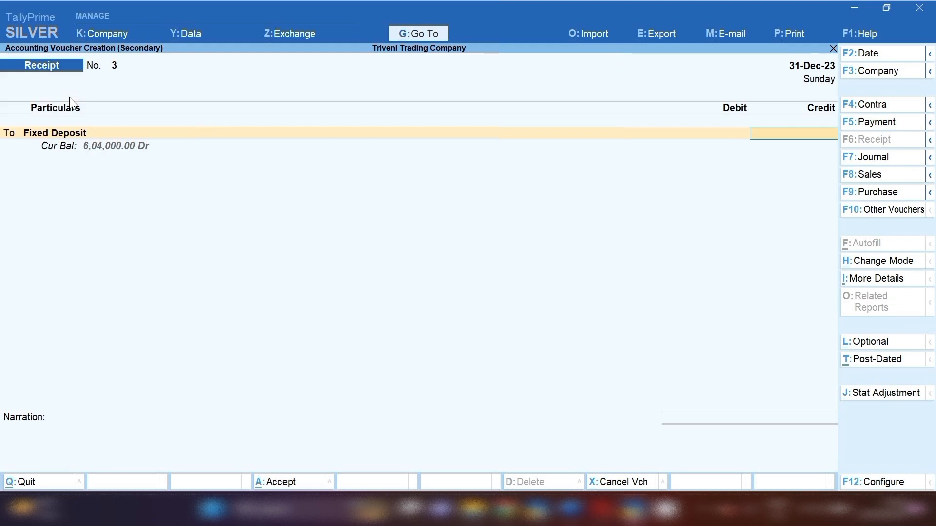
text(483000)
key(Return)
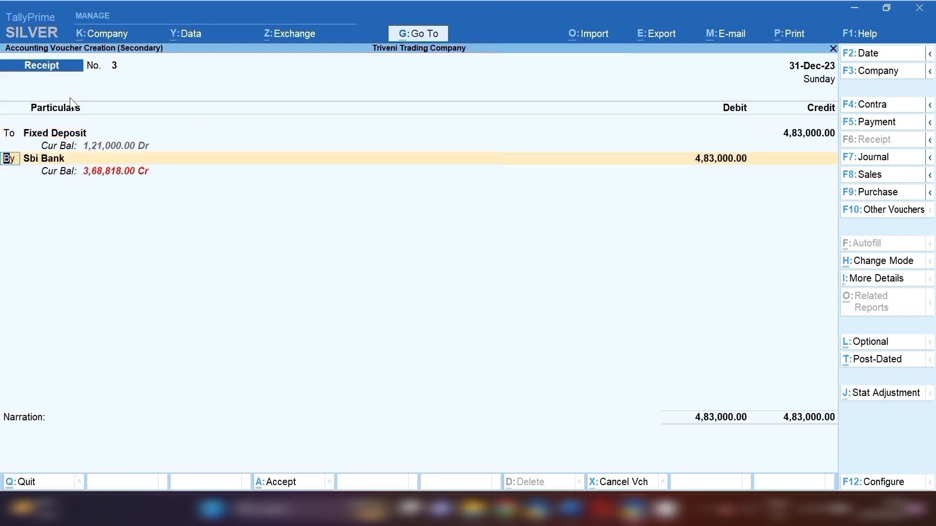
- Make the second line a credit to Intereset Receiv of 50,000, then save the receipt with Sbi Bank debited for 5,33,000
key(t)
key(Return)
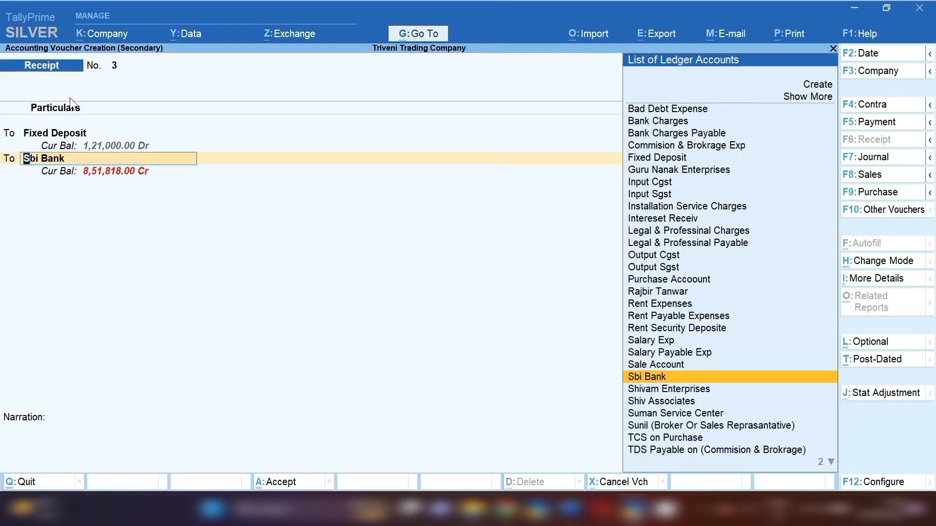
text(Inte)
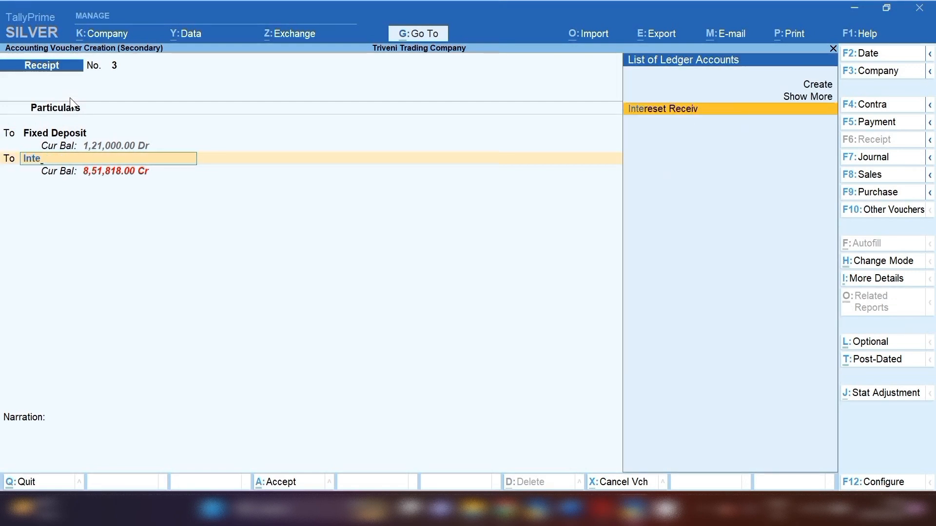
key(Return)
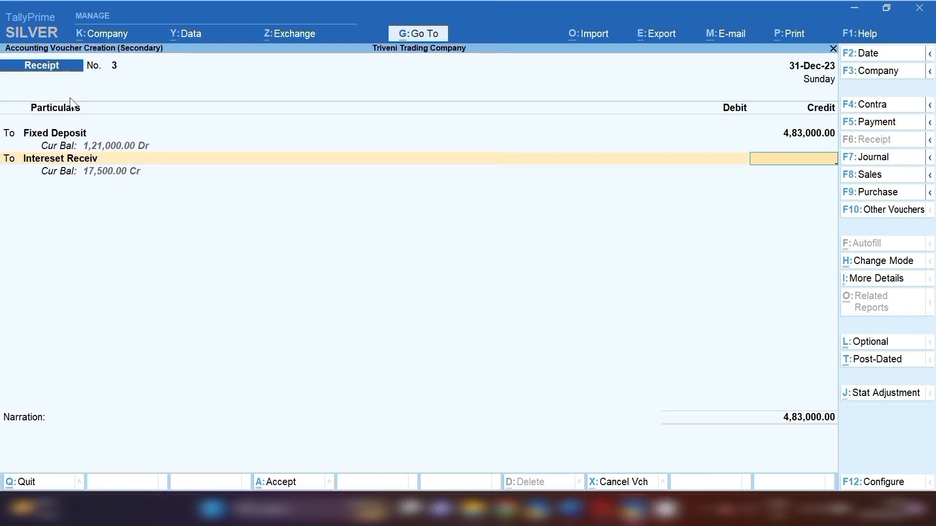
text(50,000)
key(Return)
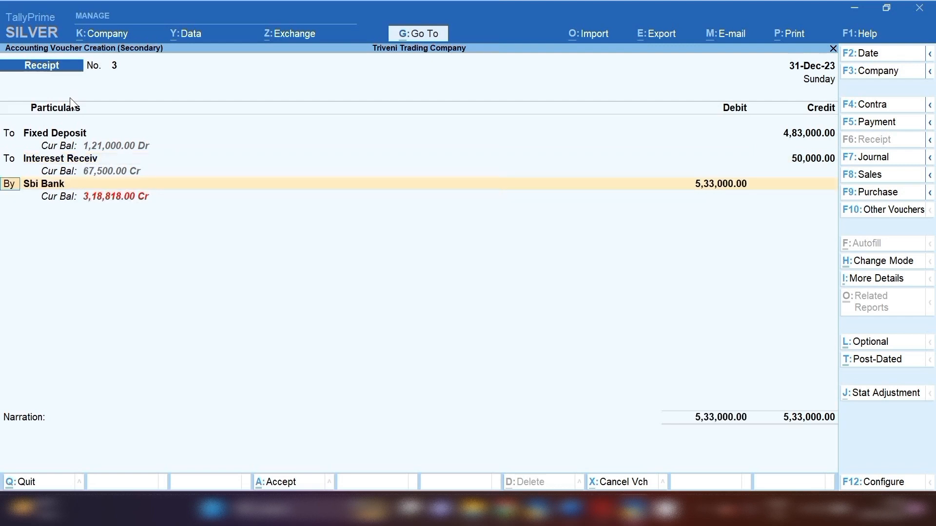
key(Return)
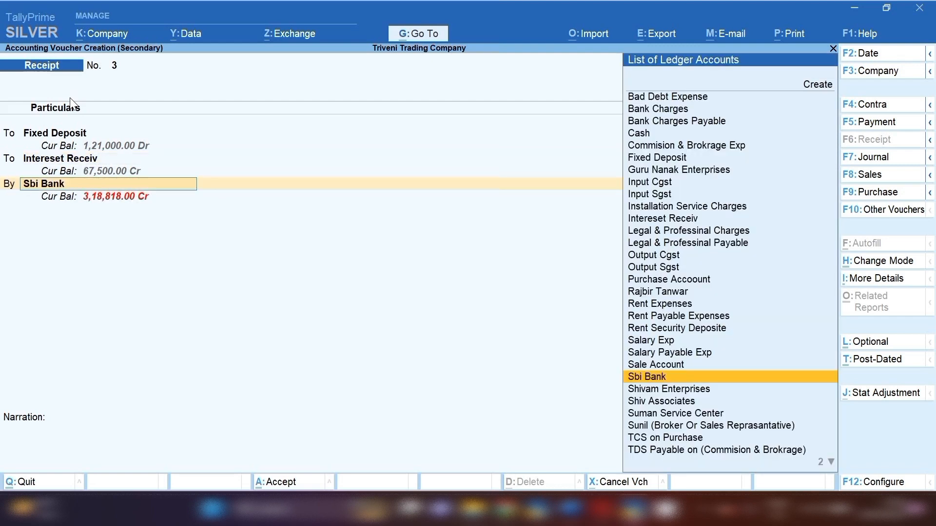
key(ctrl+a)
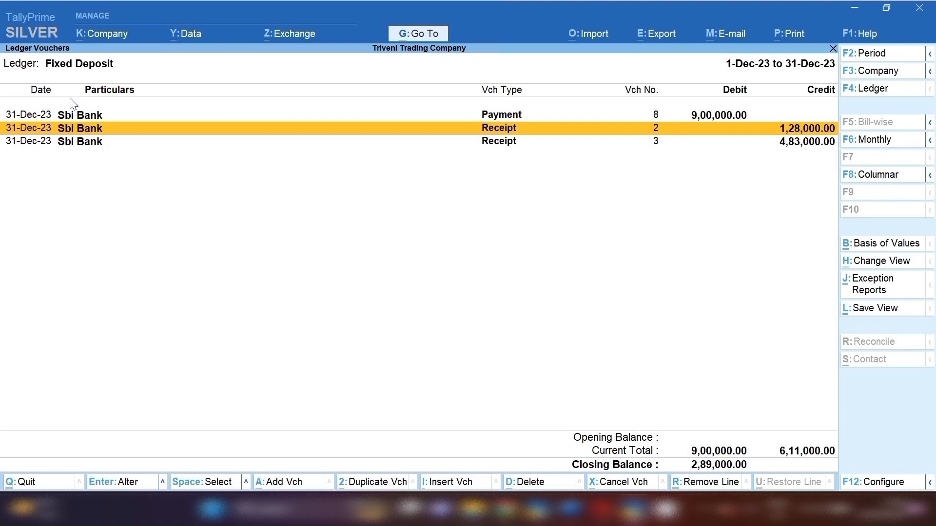
- Add another receipt voucher from the ledger report and credit Fixed Deposit with 1,21,000
key(Down)
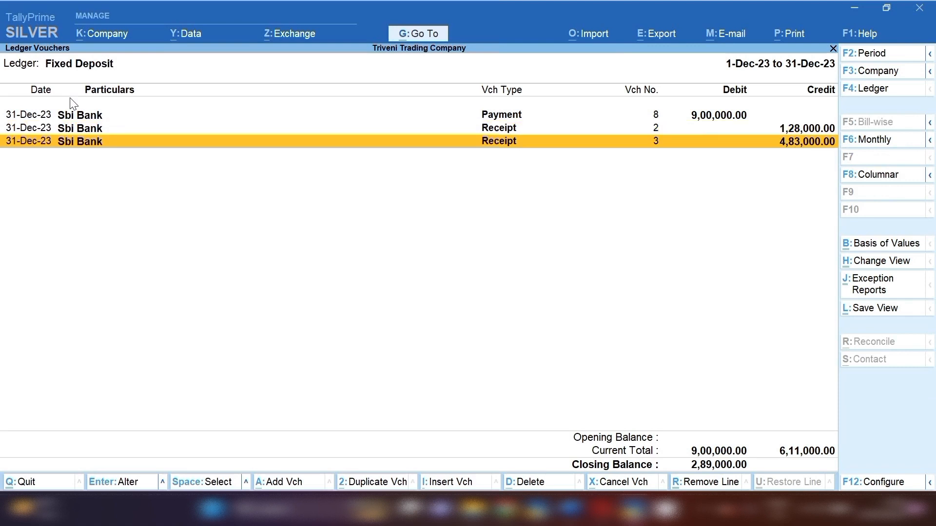
key(alt+a)
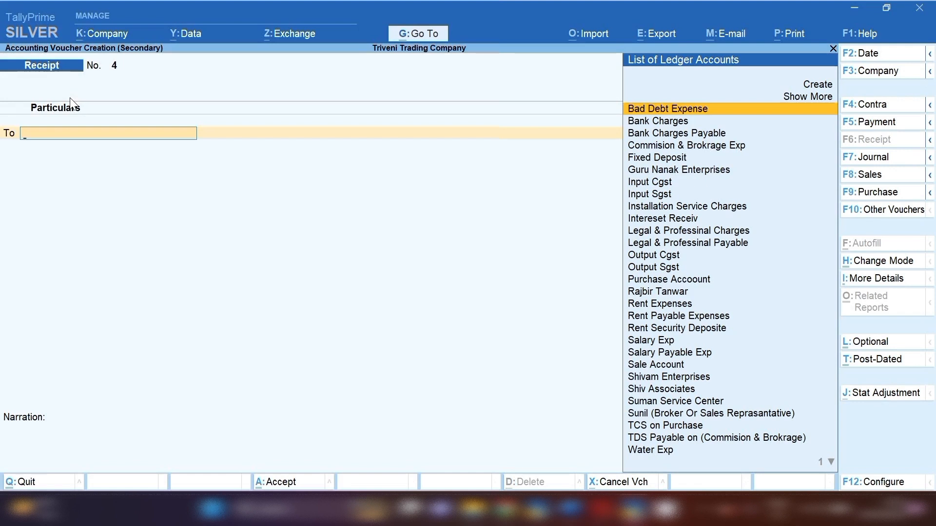
text(Fix)
key(Return)
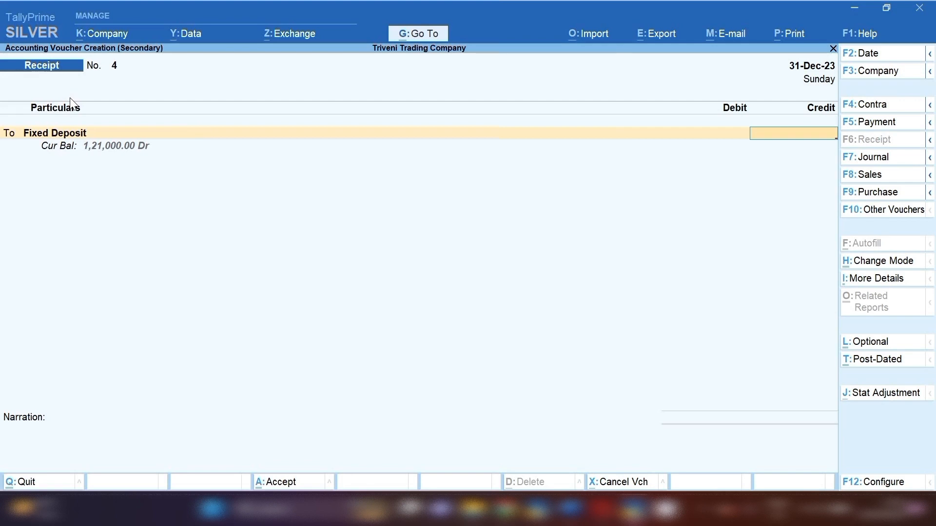
text(1,21,000)
key(Return)
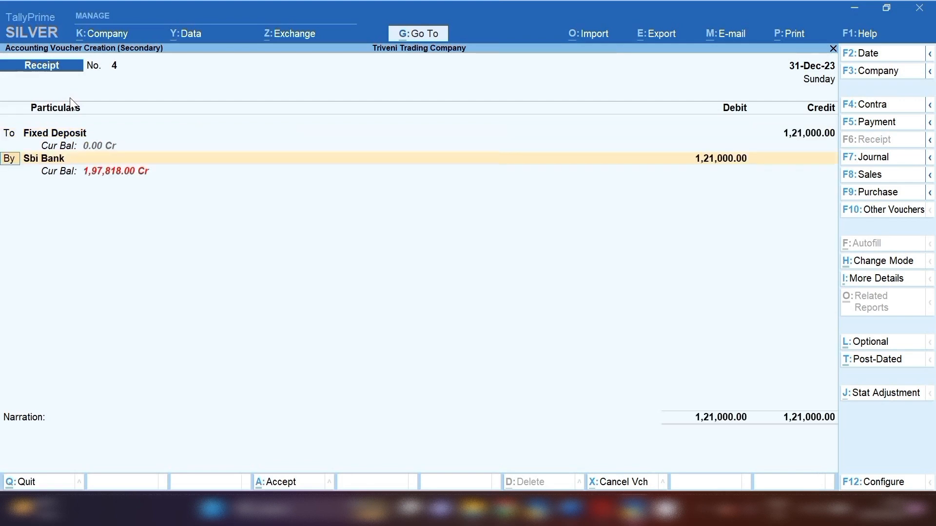
- Credit Intereset Receiv with 30,000 on the second line and save the receipt with Sbi Bank as the debited ledger
text(t)
key(Return)
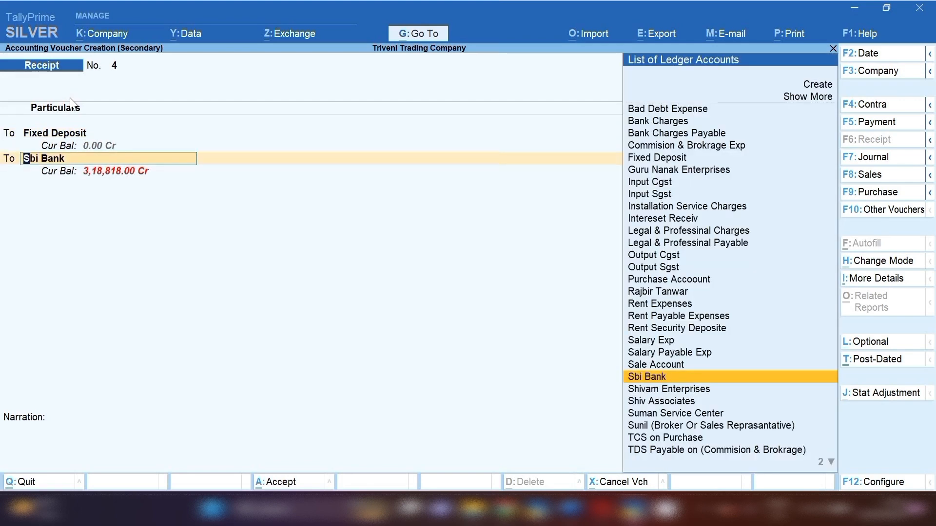
text(U)
key(BackSpace)
text(Intere)
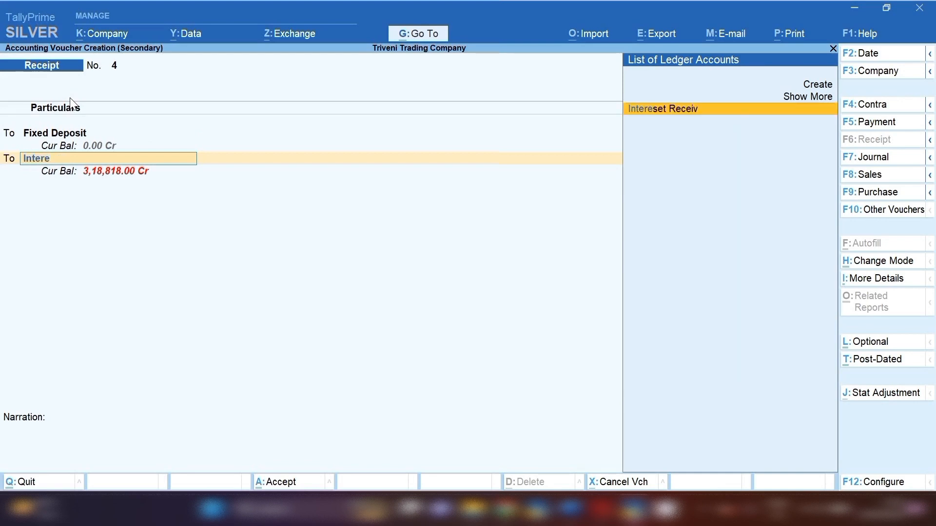
key(Return)
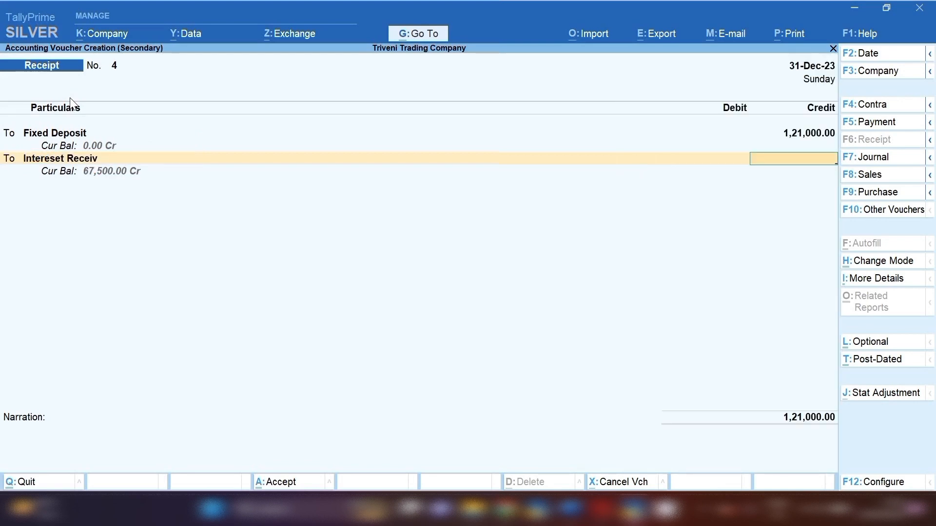
text(30000)
key(Return)
key(Return)
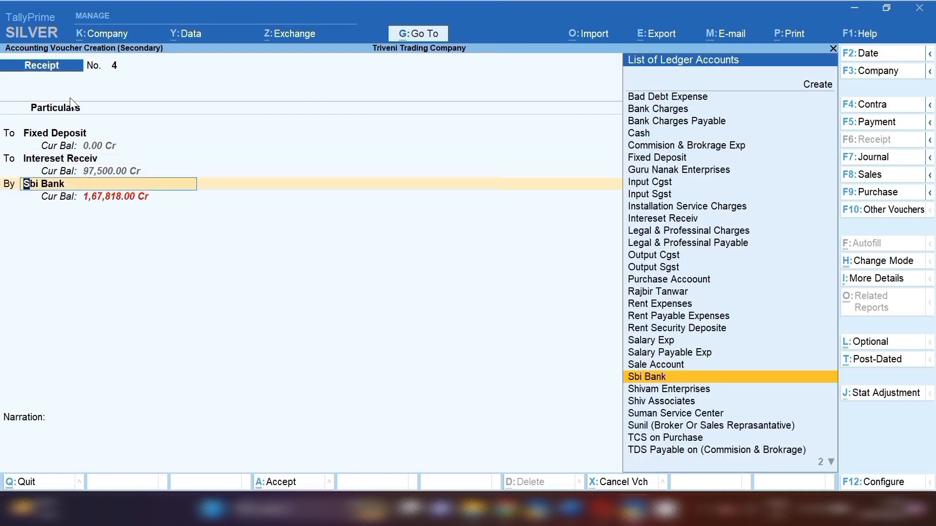
key(ctrl+a)
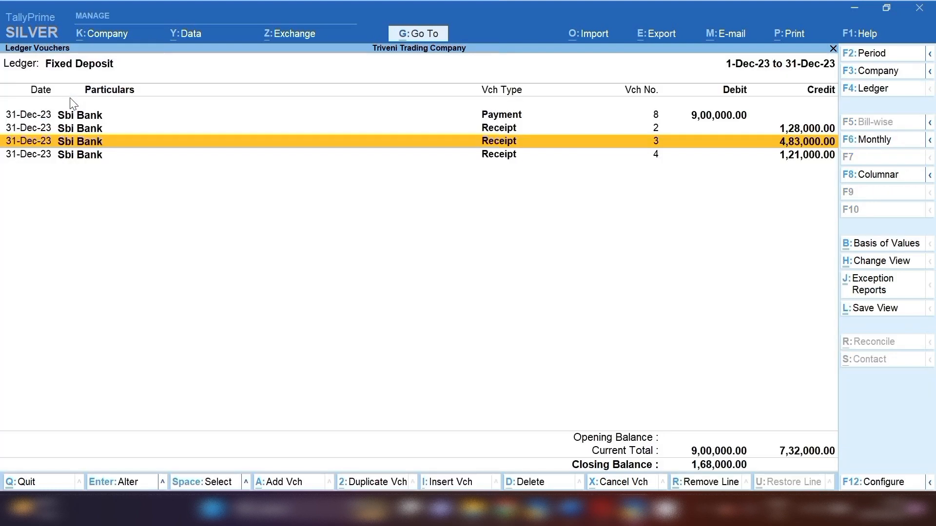
- Go to the ledger report and open the Fixed Deposit ledger's vouchers
key(alt+a)
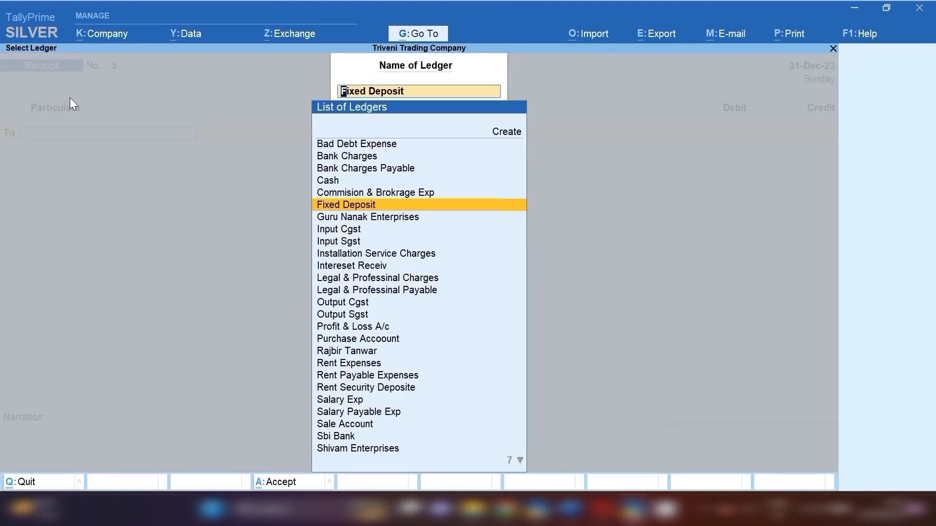
click(419, 34)
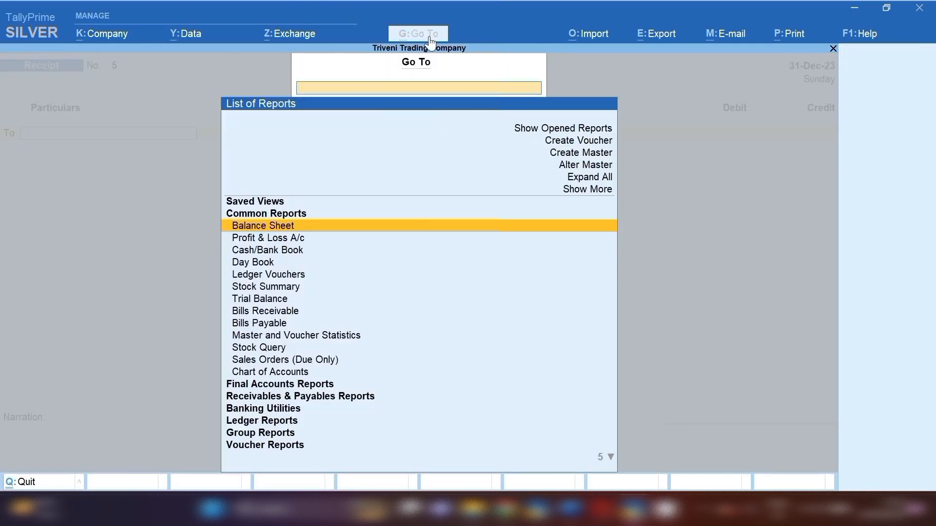
click(243, 421)
key(Return)
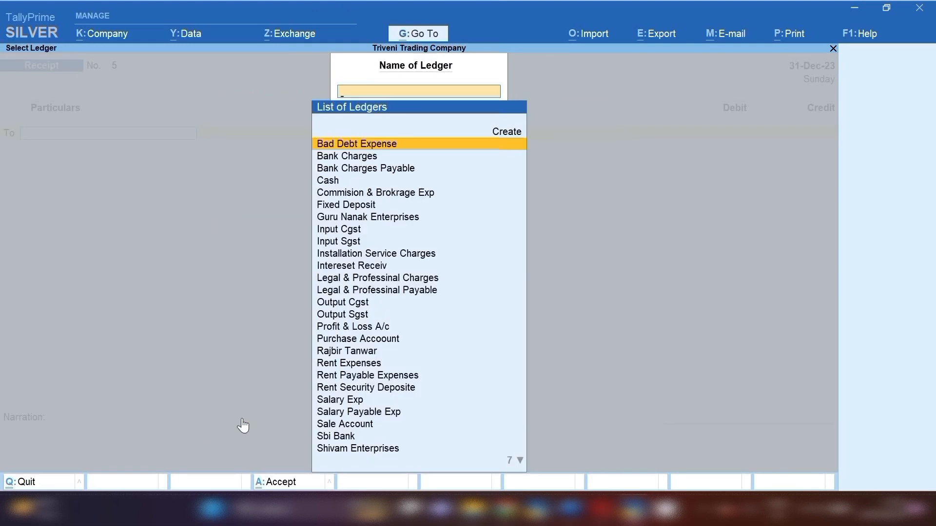
text(Fixed)
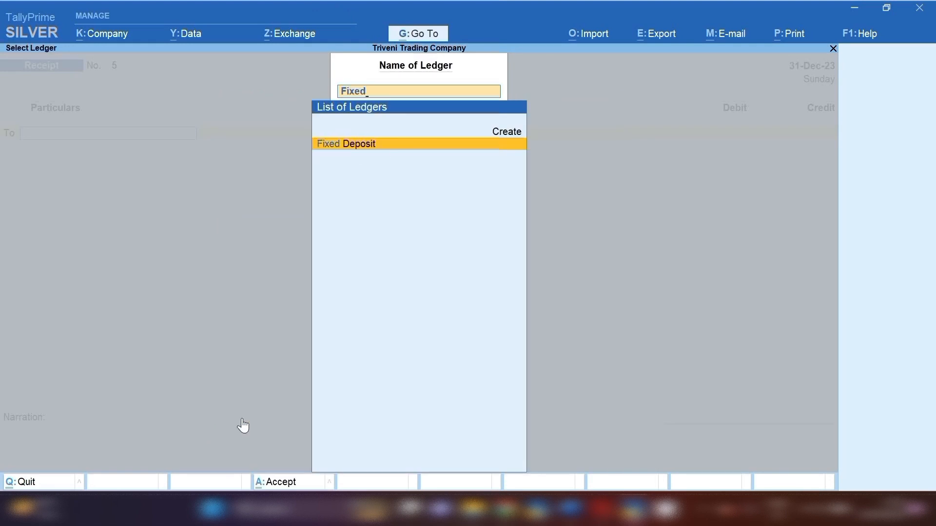
key(Return)
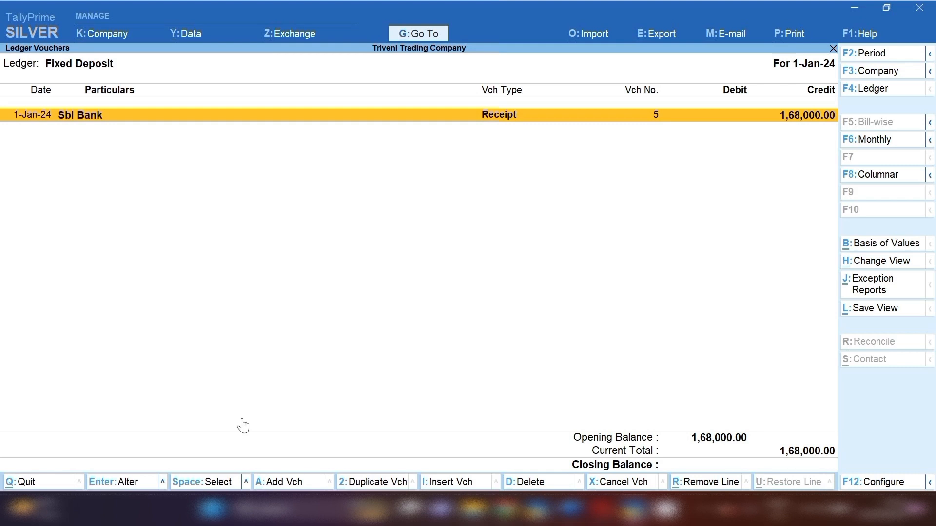
- Set the Fixed Deposit report's period to 1-Apr-23 to 1-Jan-24
key(F2)
text(1.)
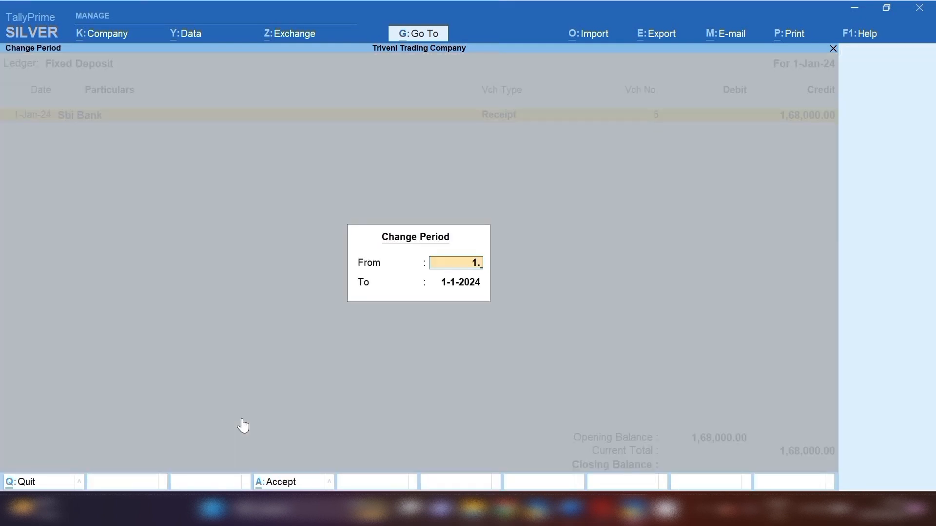
key(BackSpace)
key(Return)
key(BackSpace)
key(Return)
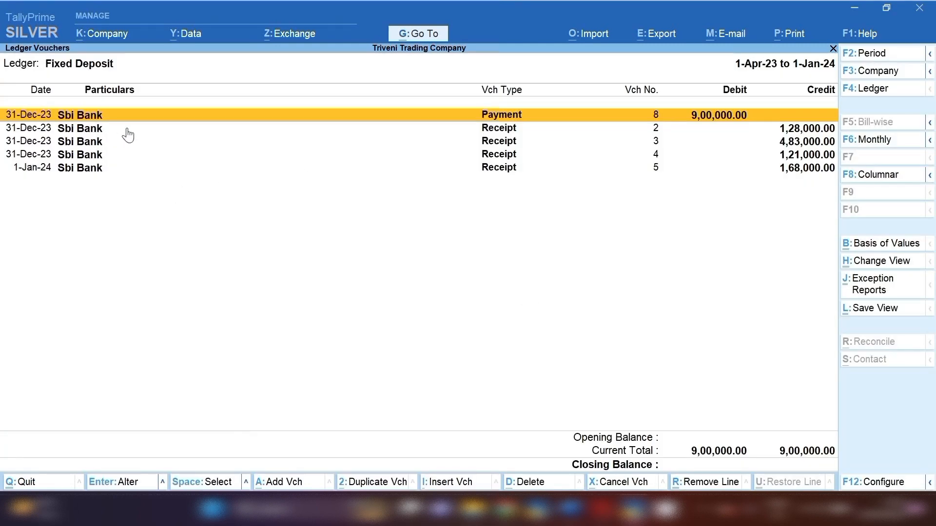
- Mark the deposit payment and every redemption receipt in the Fixed Deposit report to review them against each other
key(space)
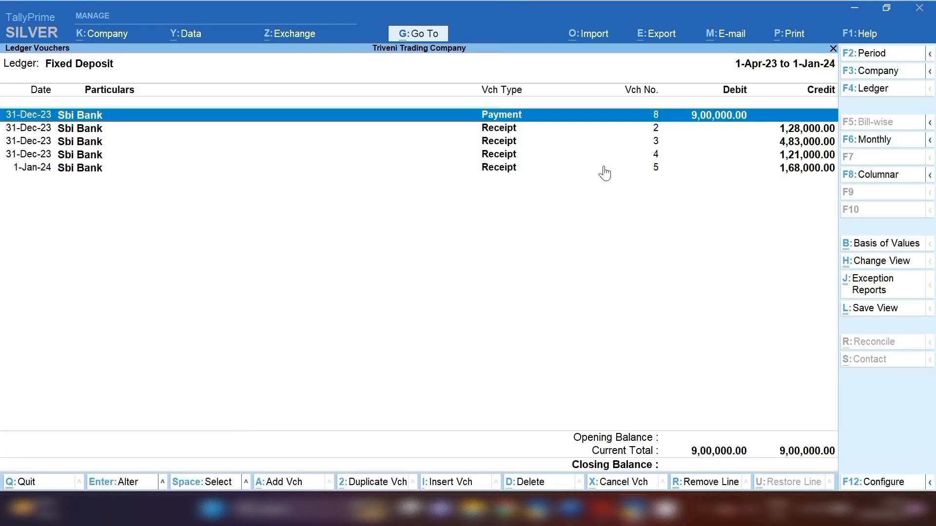
click(721, 134)
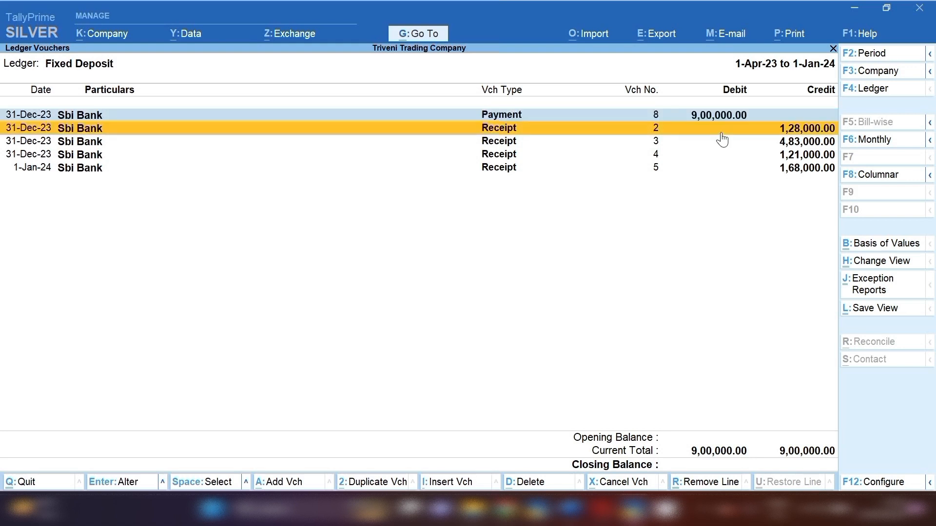
key(space)
key(space)
key(space)
key(space)
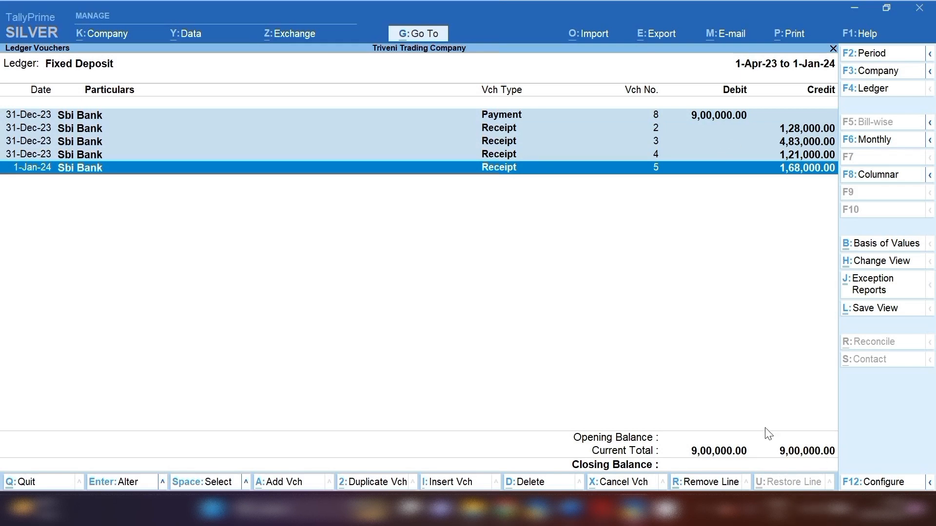
- Leave the Fixed Deposit report and show the Intereset Receiv ledger's vouchers for 1-Apr-23 to 1-Jan-24
key(Escape)
key(Escape)
key(Escape)
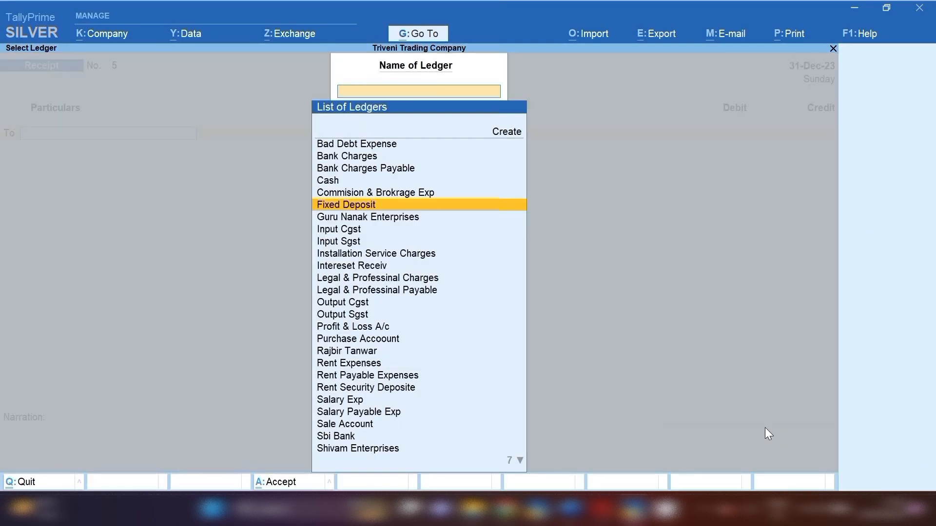
text(inte)
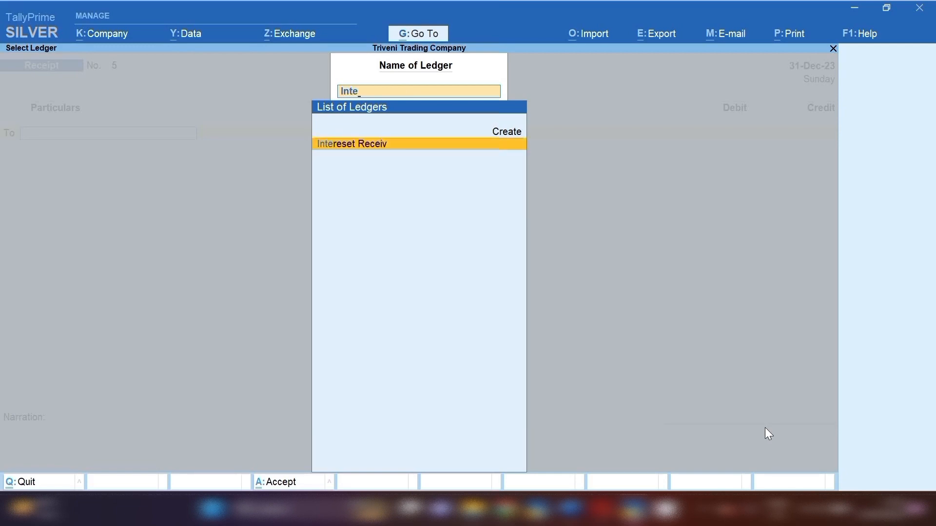
key(Return)
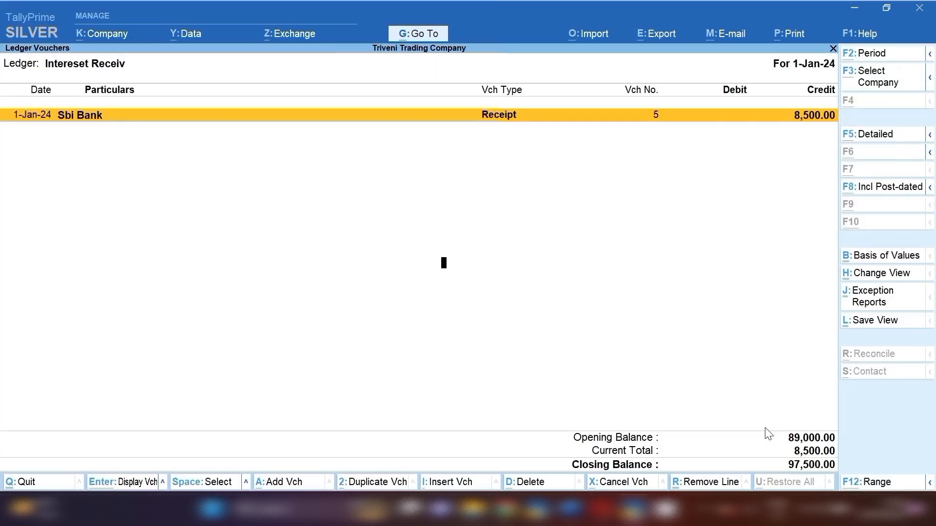
key(alt+F2)
key(Return)
key(Return)
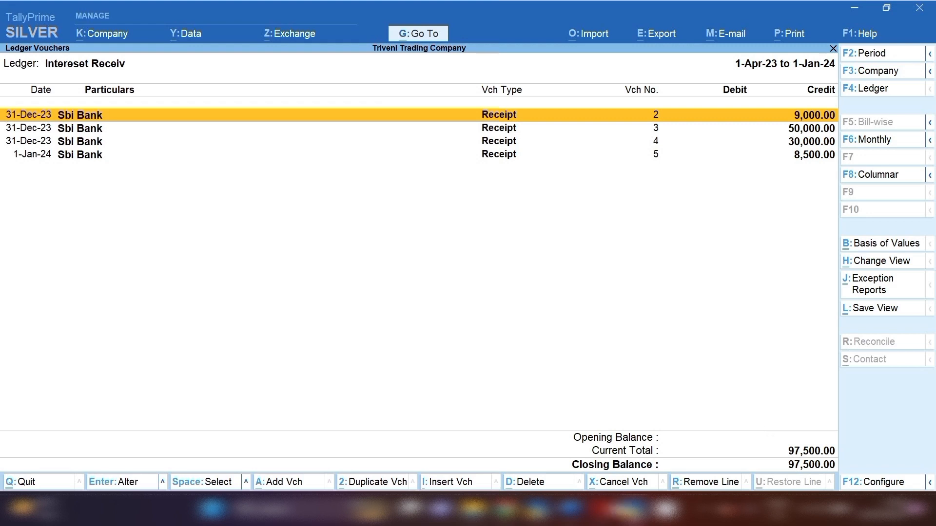